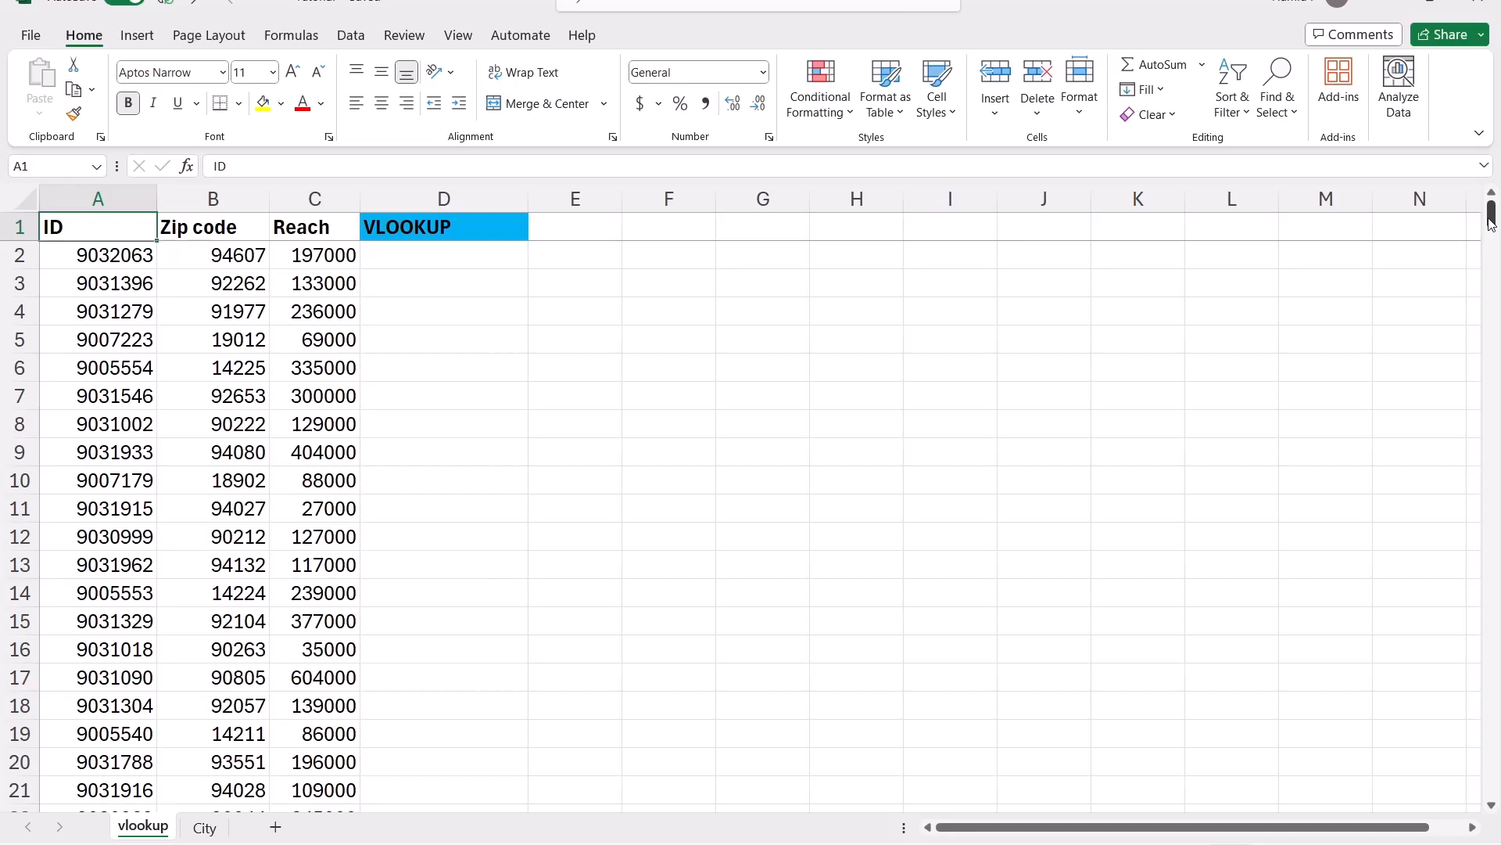
Step: Examine the zip code and city data on the vlookup and City sheets, including the VLOOKUP column header
{"action": "mouse_move", "coordinate": [1491, 222]}
{"action": "left_mouse_down"}
{"action": "mouse_move", "coordinate": [1493, 436]}
{"action": "mouse_move", "coordinate": [1494, 211]}
{"action": "left_mouse_up"}
{"action": "left_click", "coordinate": [204, 826]}
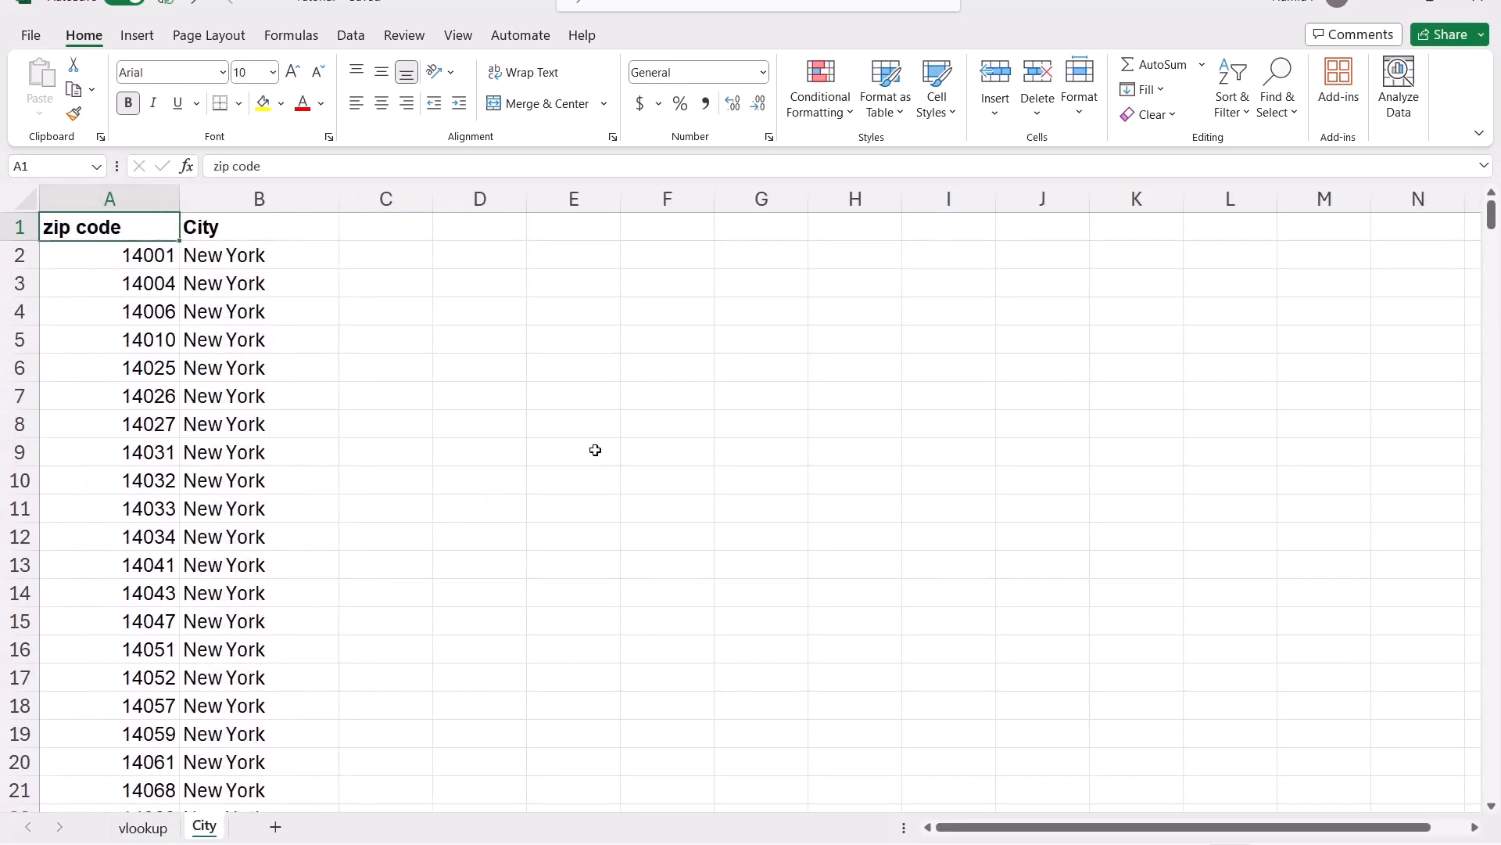
{"action": "mouse_move", "coordinate": [1492, 217]}
{"action": "left_mouse_down"}
{"action": "mouse_move", "coordinate": [1495, 538]}
{"action": "mouse_move", "coordinate": [1492, 215]}
{"action": "left_mouse_up"}
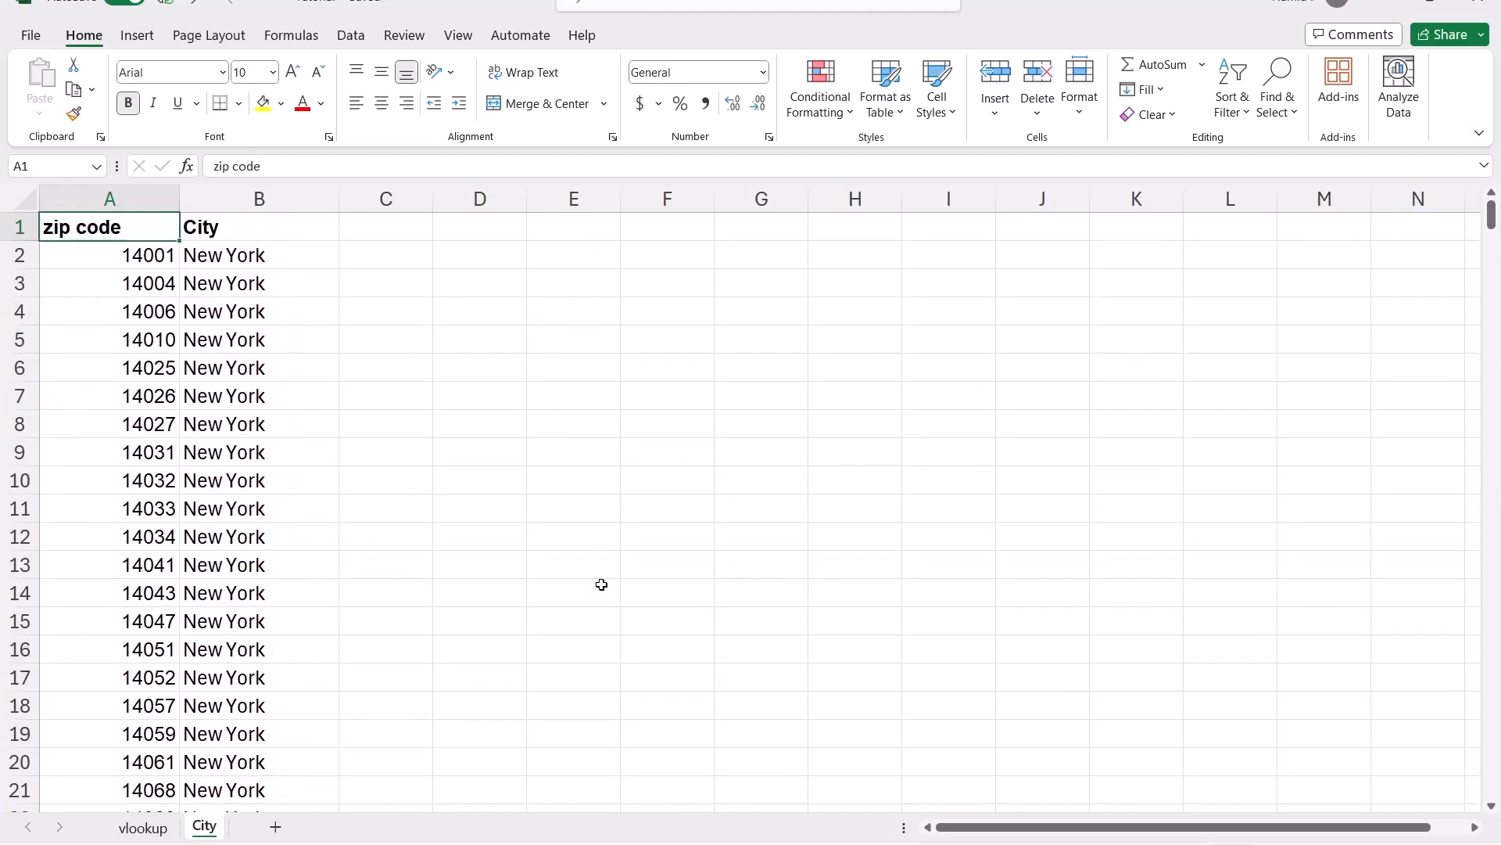
{"action": "left_click", "coordinate": [143, 827]}
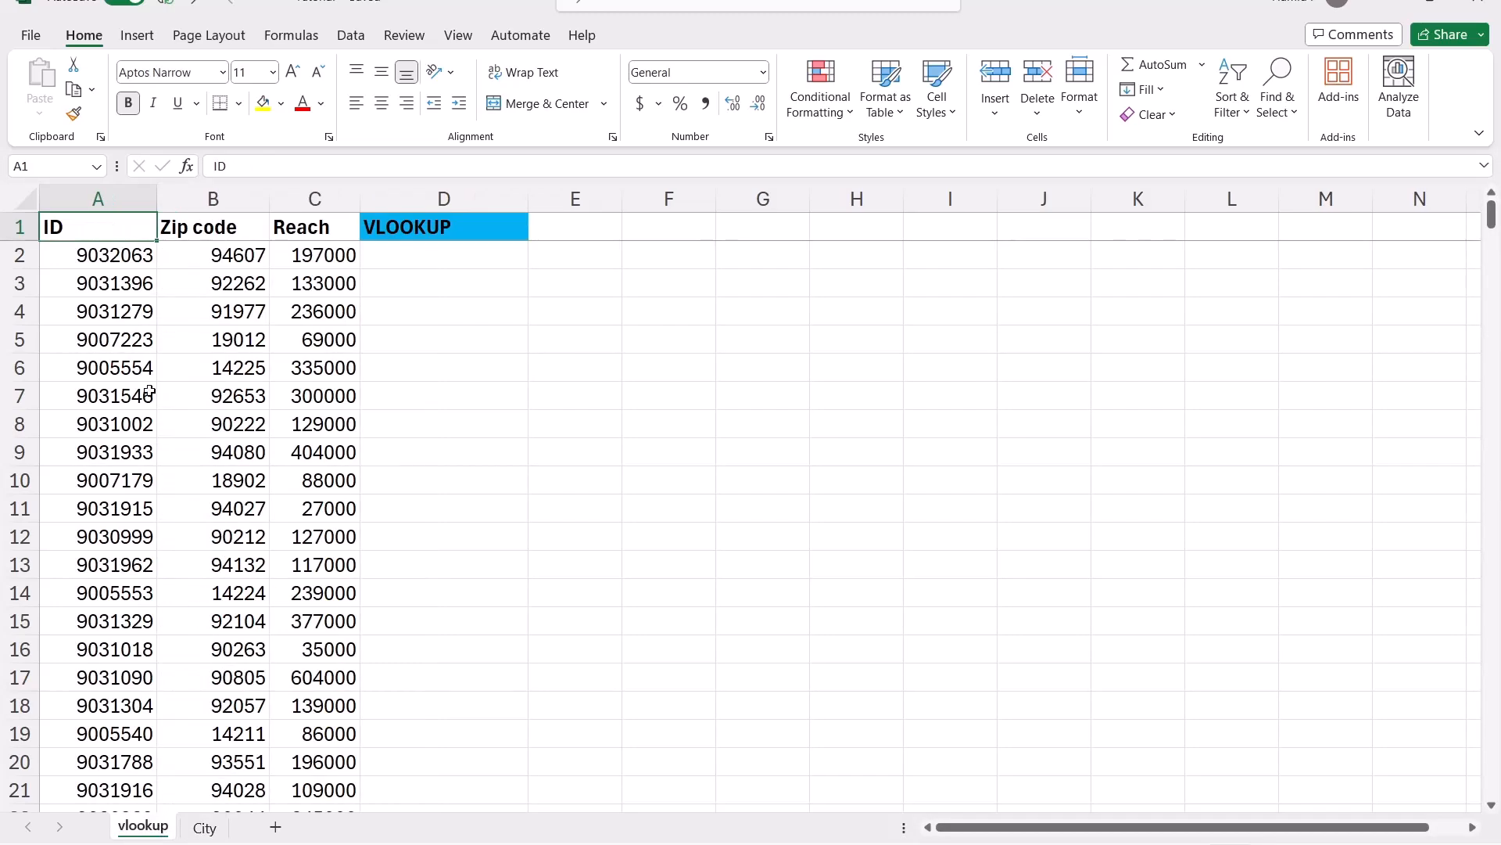
{"action": "left_click", "coordinate": [215, 200]}
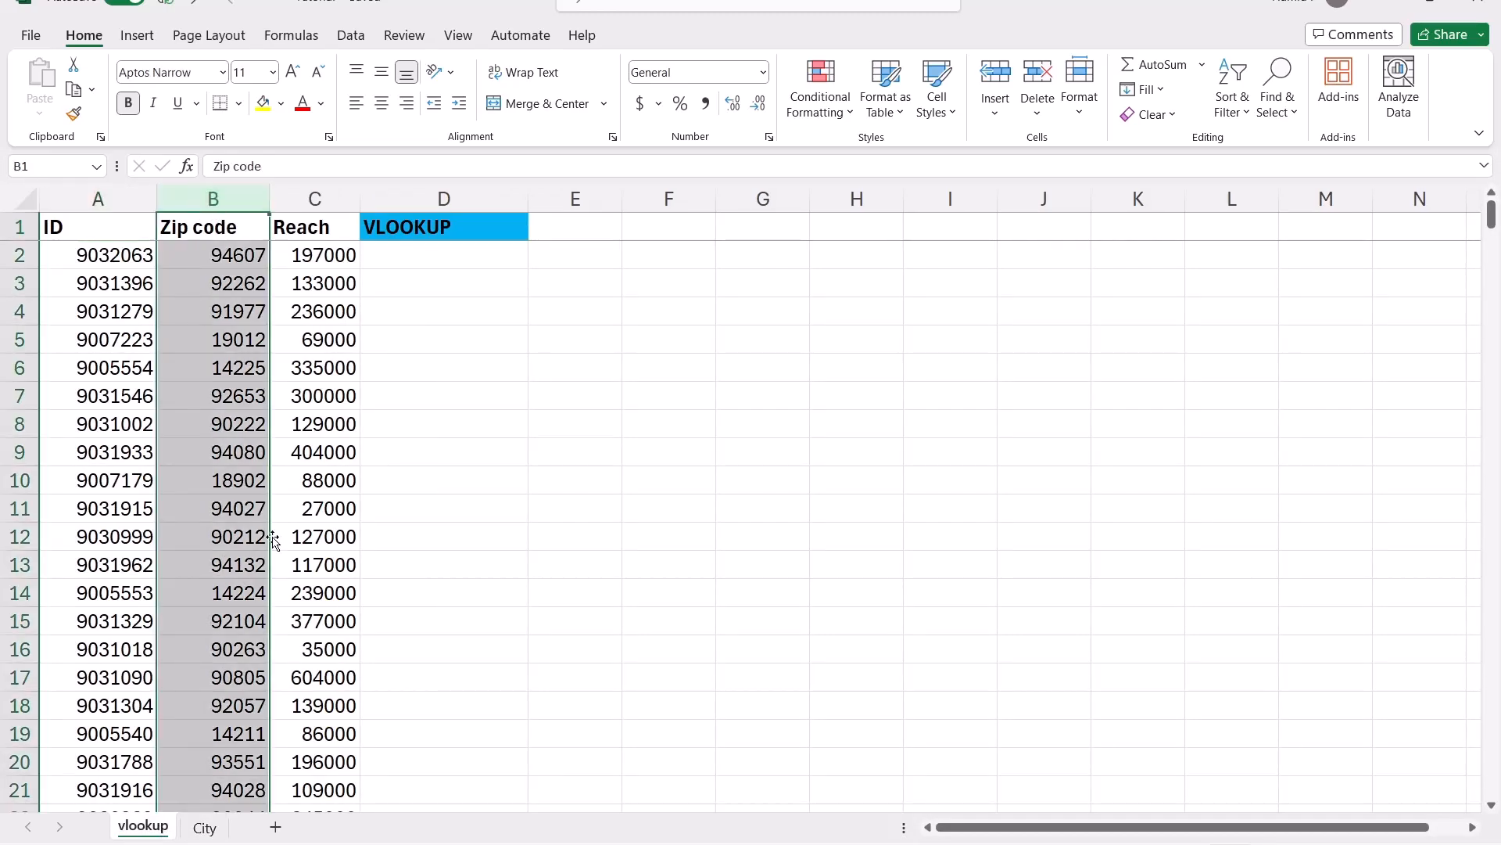
{"action": "left_click", "coordinate": [205, 827]}
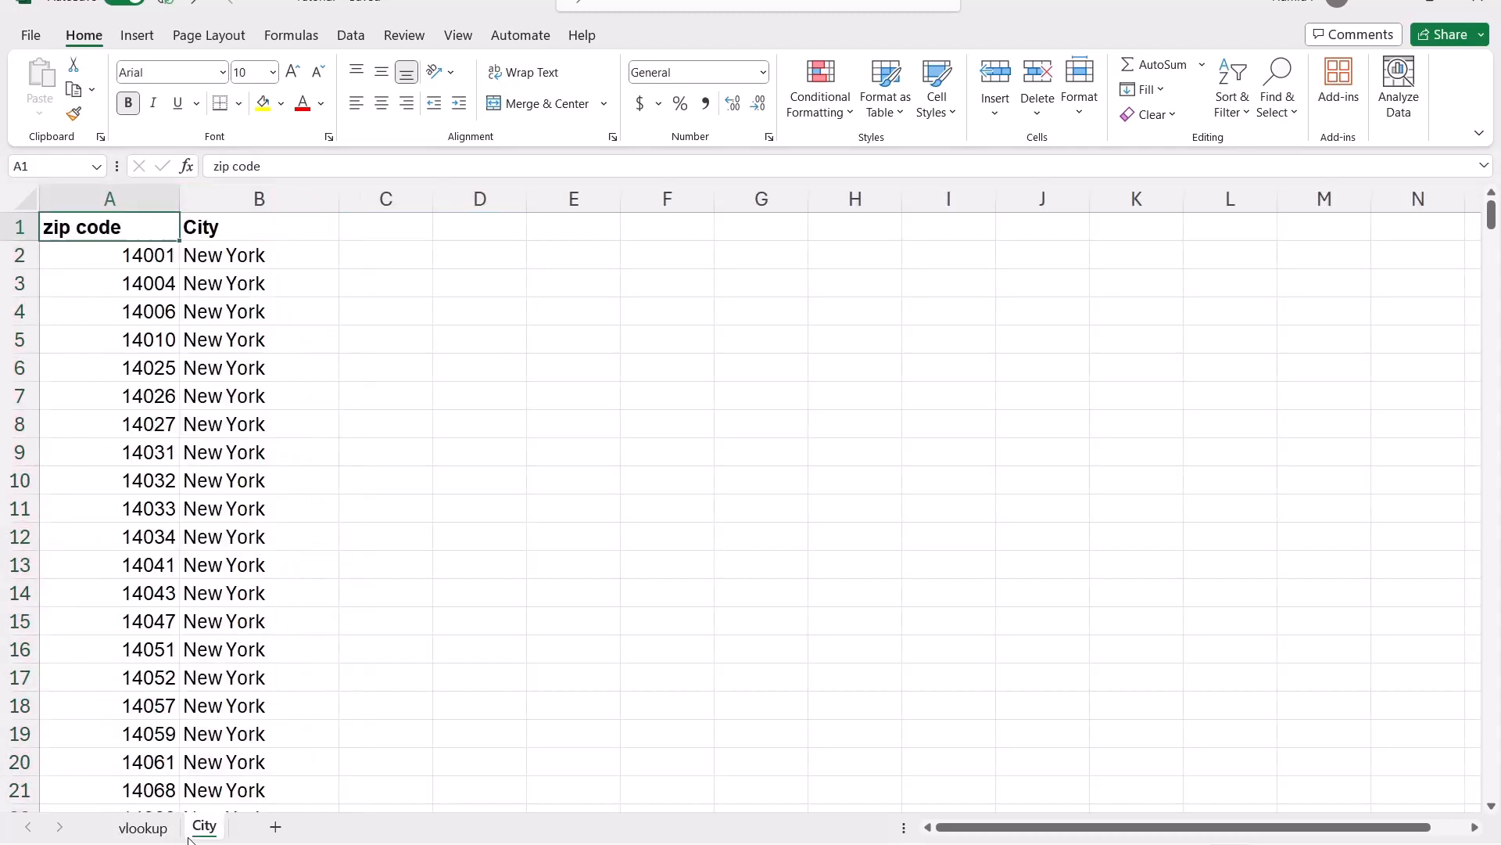
{"action": "left_click", "coordinate": [214, 201]}
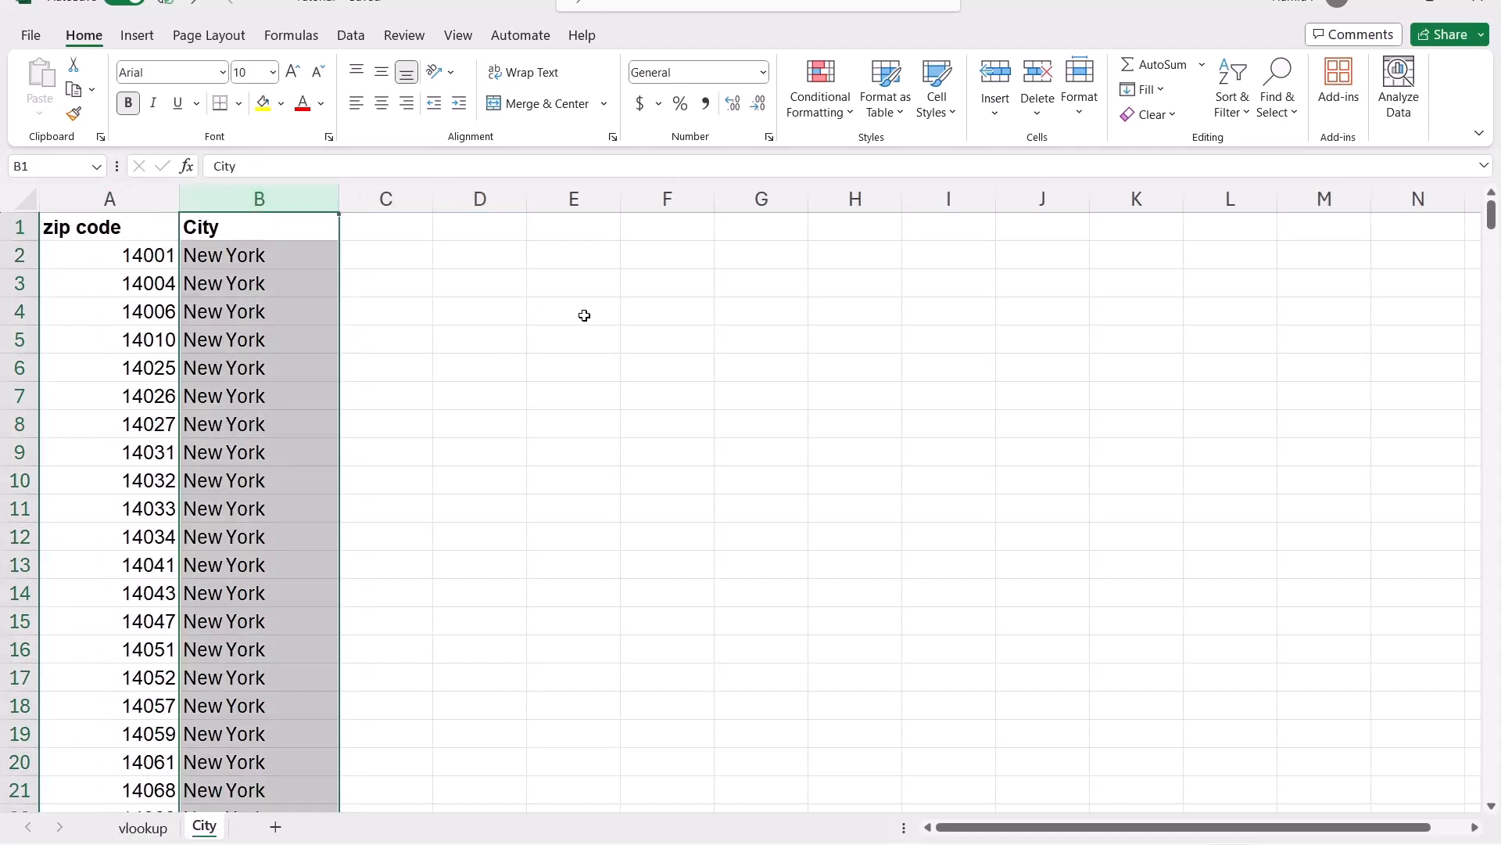
{"action": "left_click", "coordinate": [145, 829]}
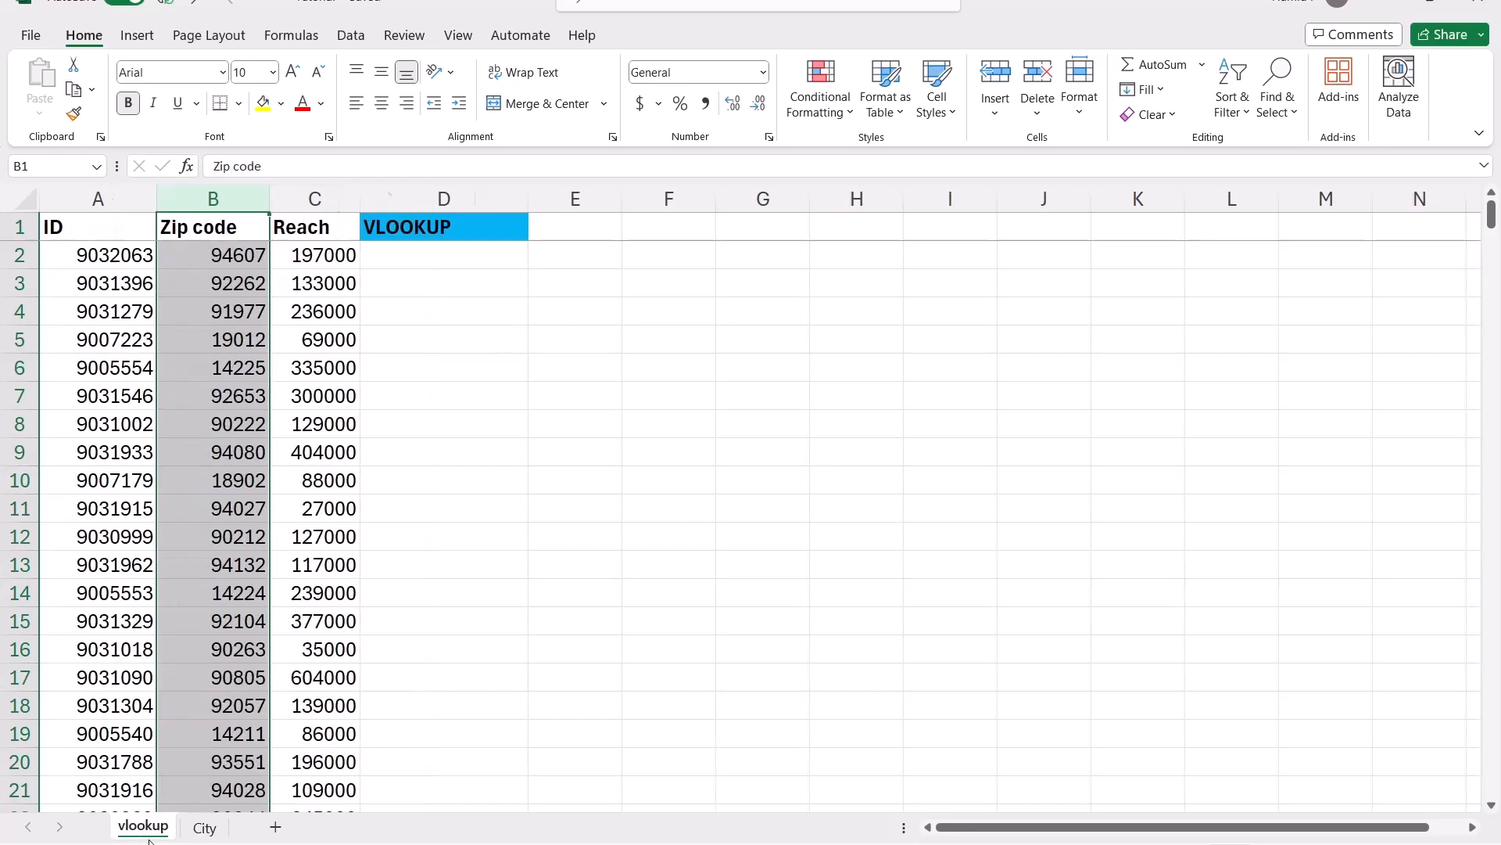
{"action": "left_click", "coordinate": [459, 226]}
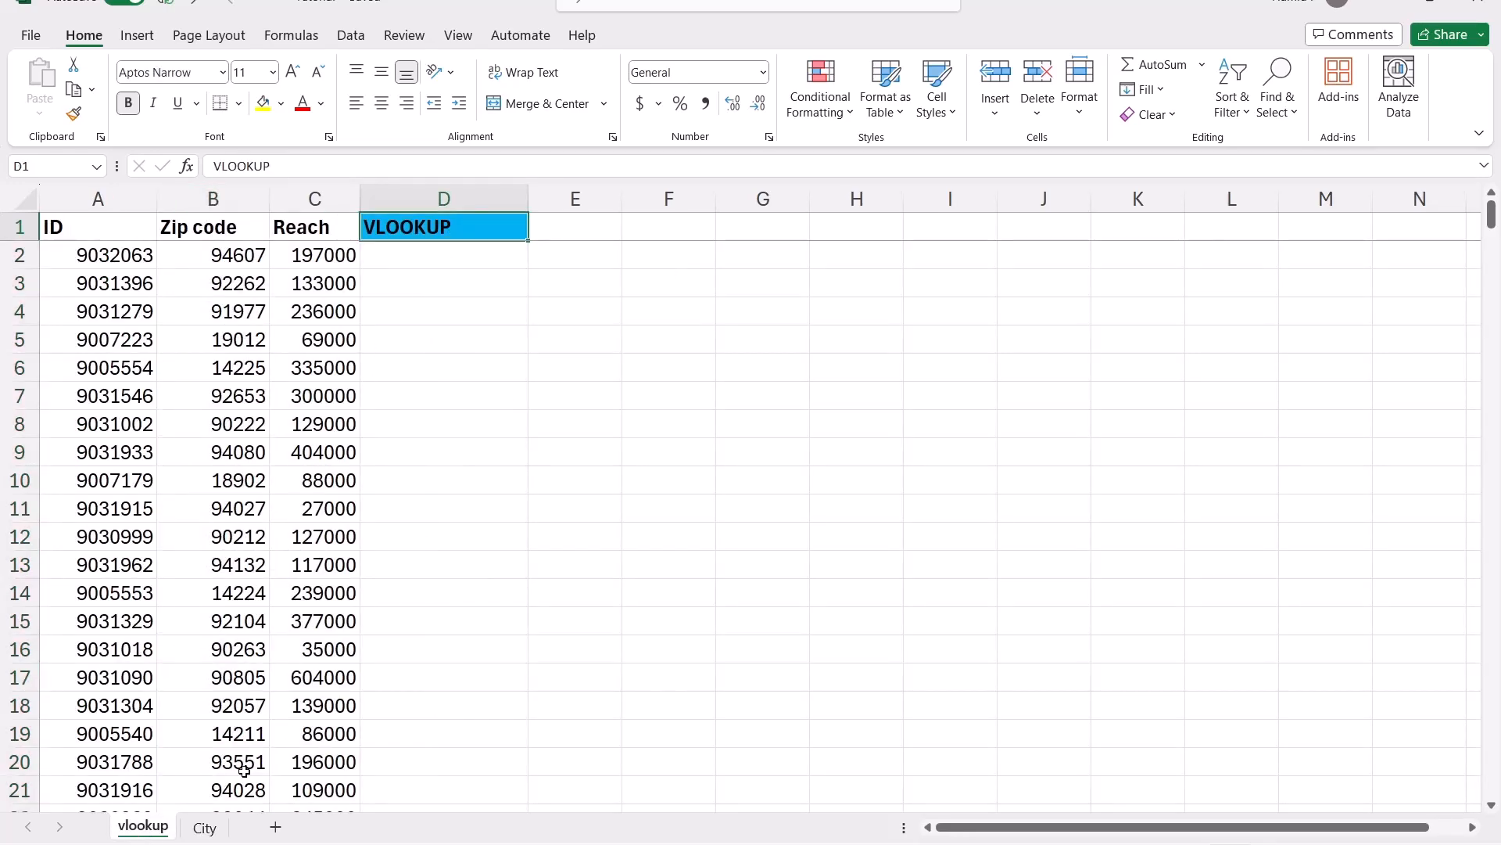
Step: Copy columns A:B from the City sheet and paste them into the vlookup sheet starting at cell I1
{"action": "left_click", "coordinate": [204, 828]}
{"action": "left_click_drag", "start_coordinate": [117, 199], "coordinate": [235, 194]}
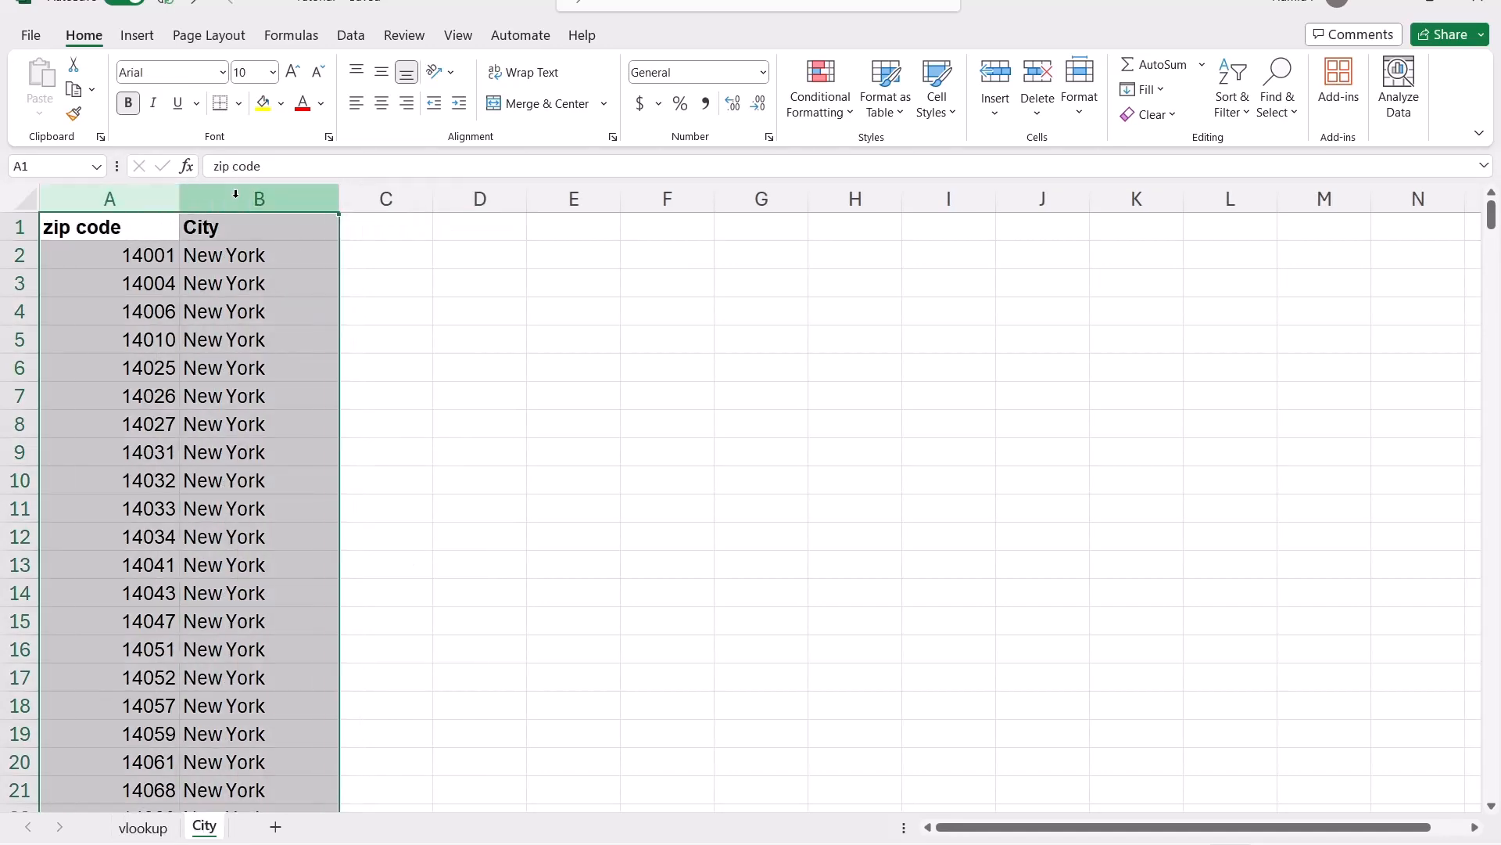
{"action": "key", "text": "ctrl+c"}
{"action": "left_click", "coordinate": [142, 828]}
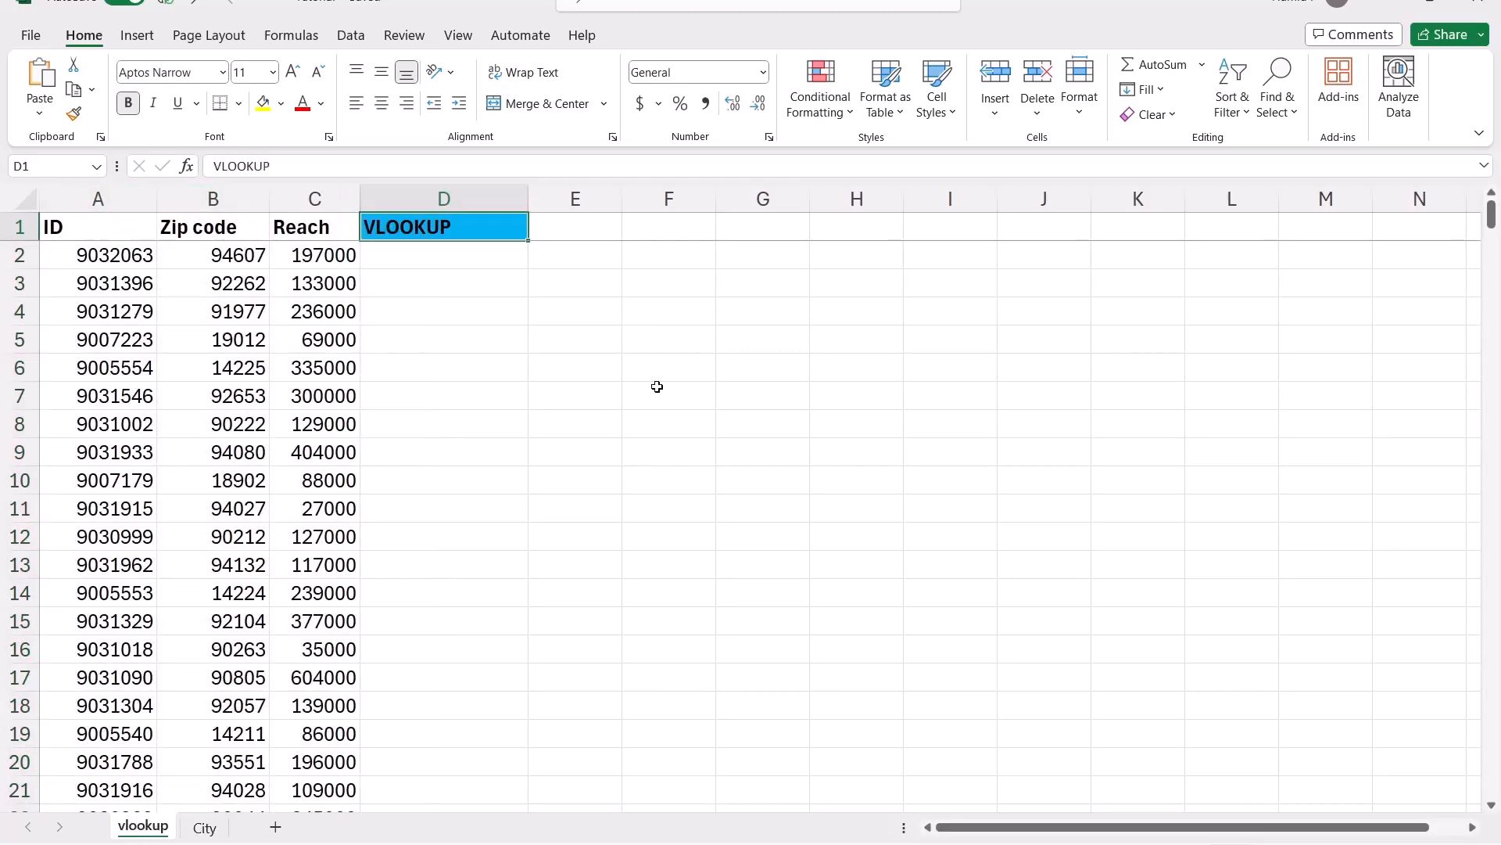
{"action": "left_click", "coordinate": [929, 227]}
{"action": "key", "text": "ctrl+v"}
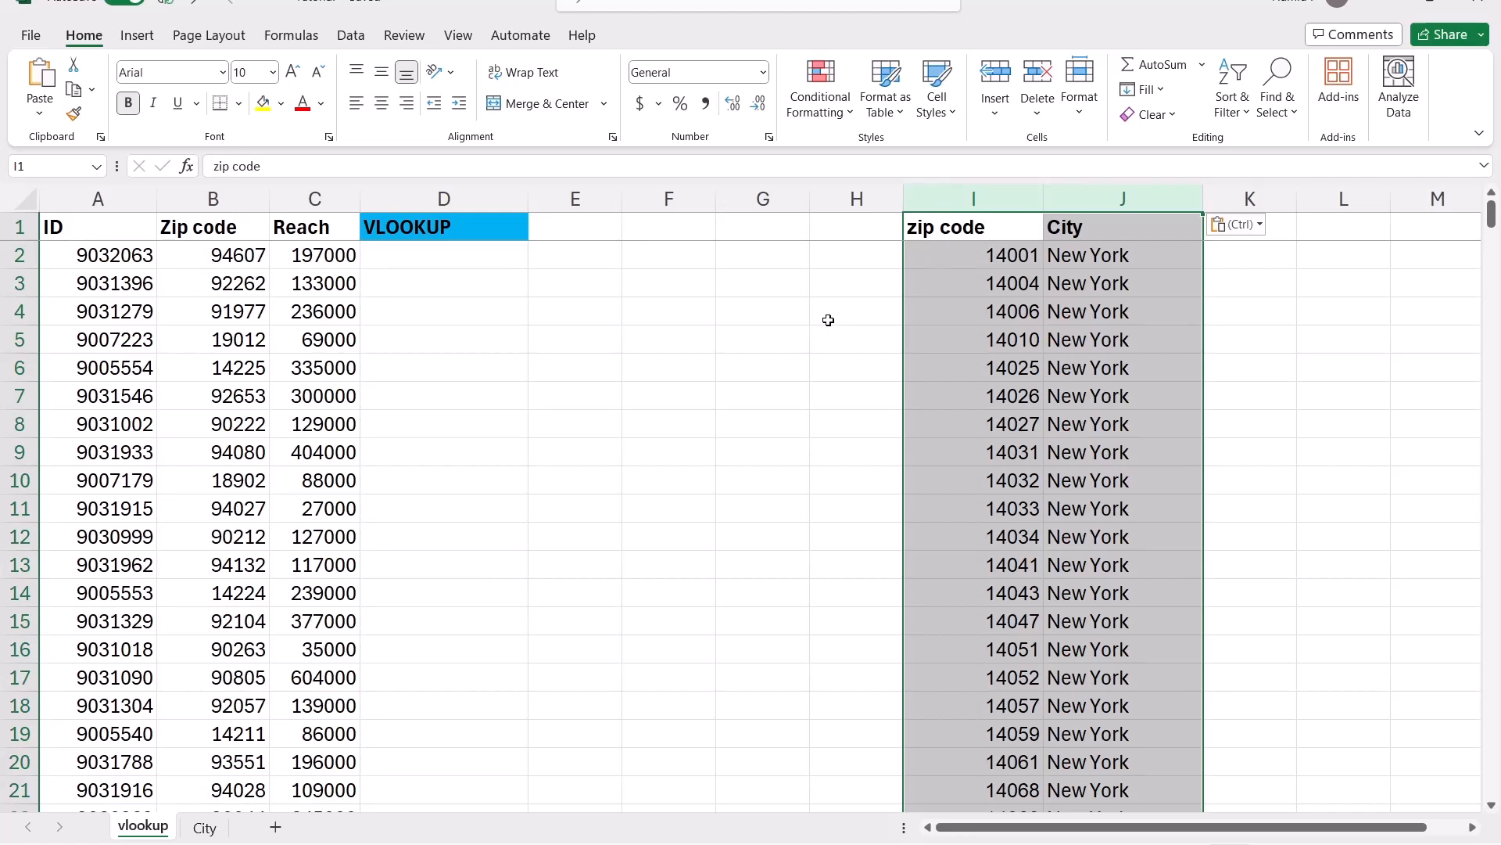
Step: Review the Zip code column B, the pasted City column J and the VLOOKUP column D
{"action": "left_click", "coordinate": [484, 256]}
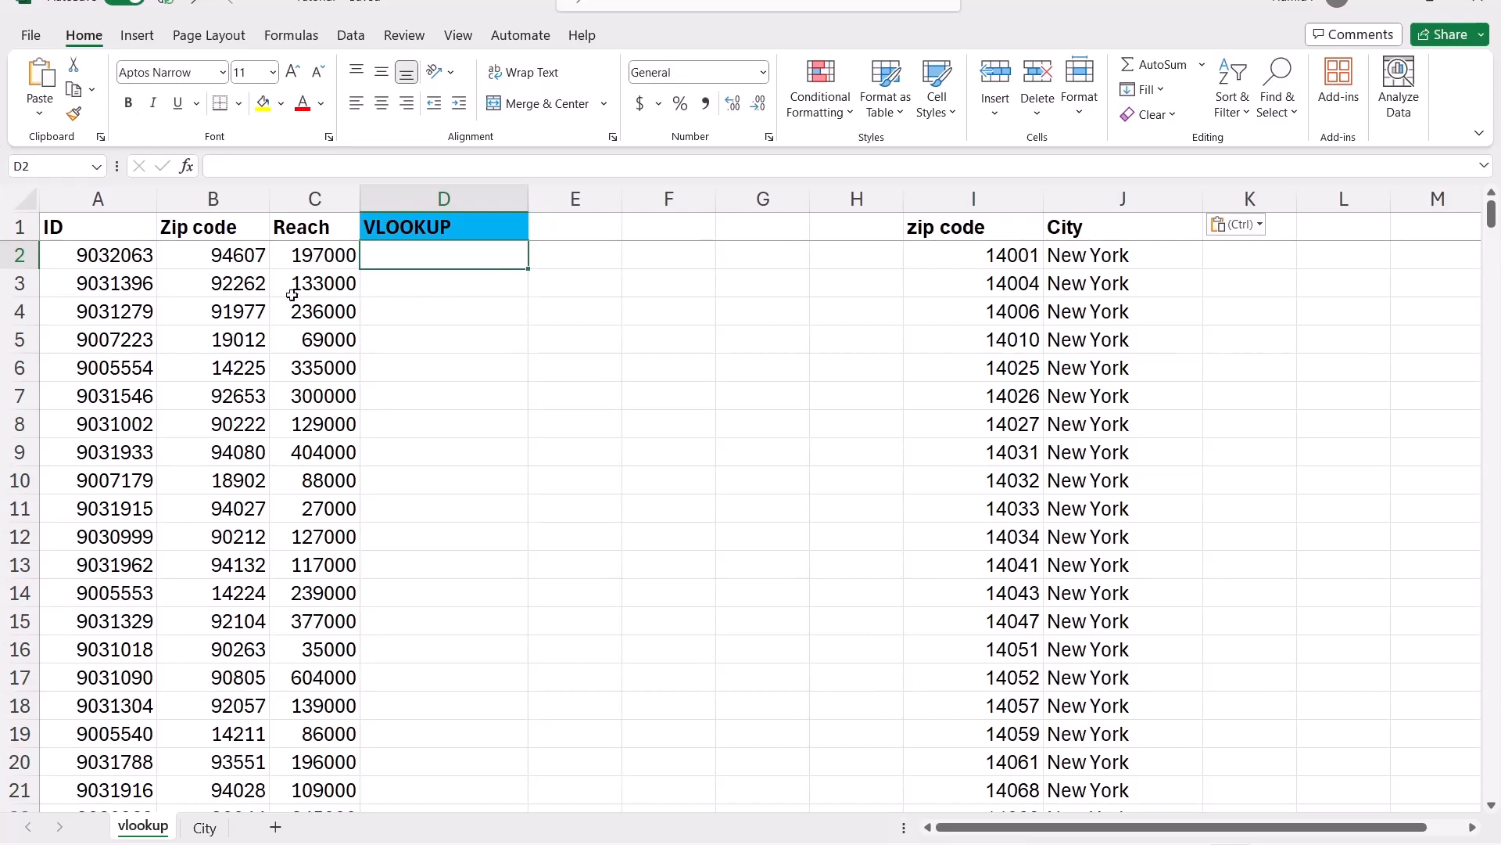
{"action": "left_click", "coordinate": [230, 226]}
{"action": "key", "text": "ctrl+shift+Down"}
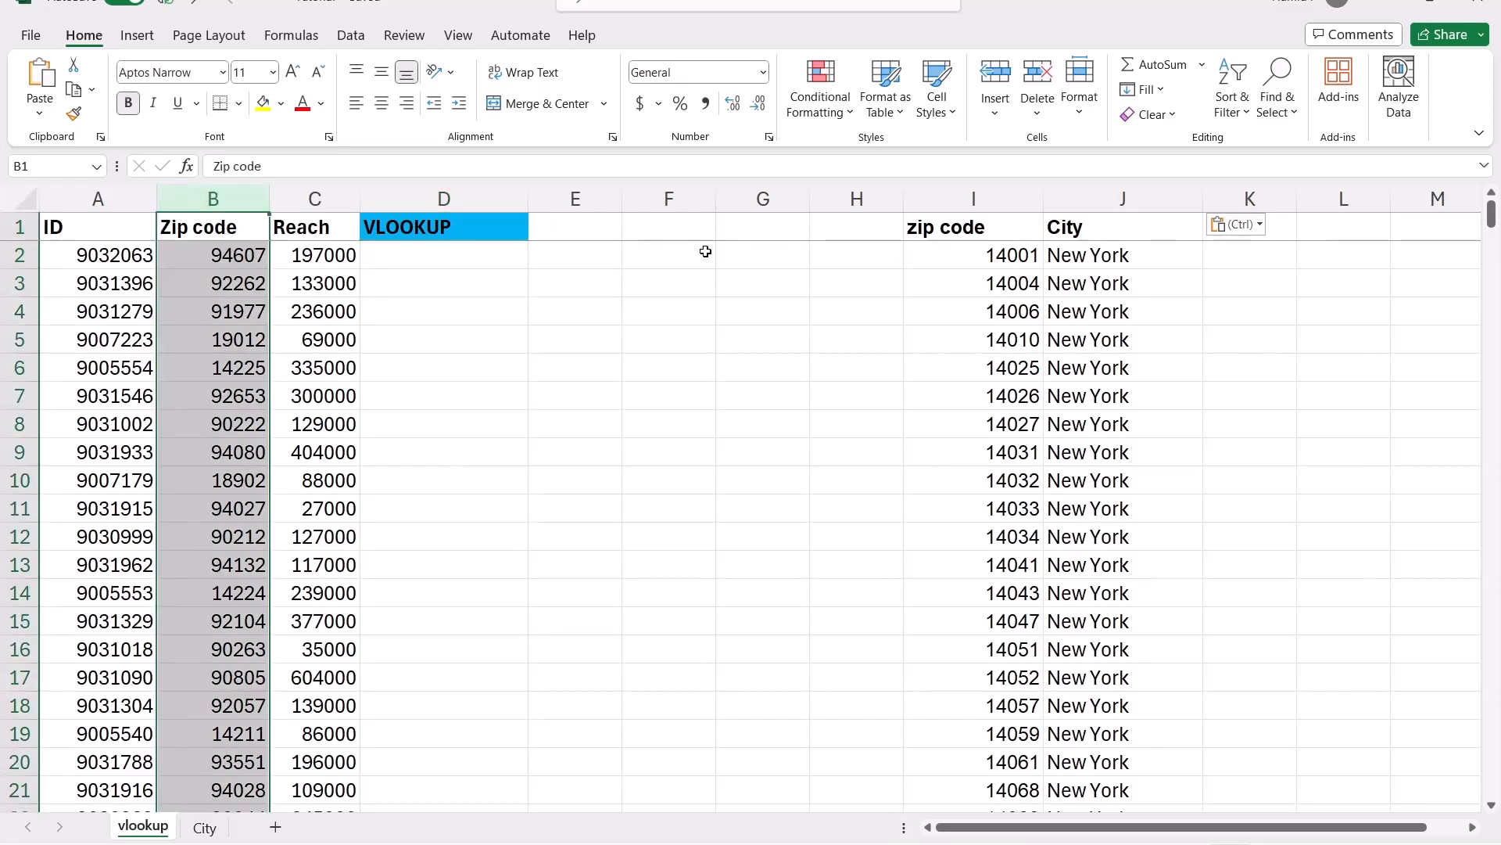
{"action": "left_click", "coordinate": [1094, 199]}
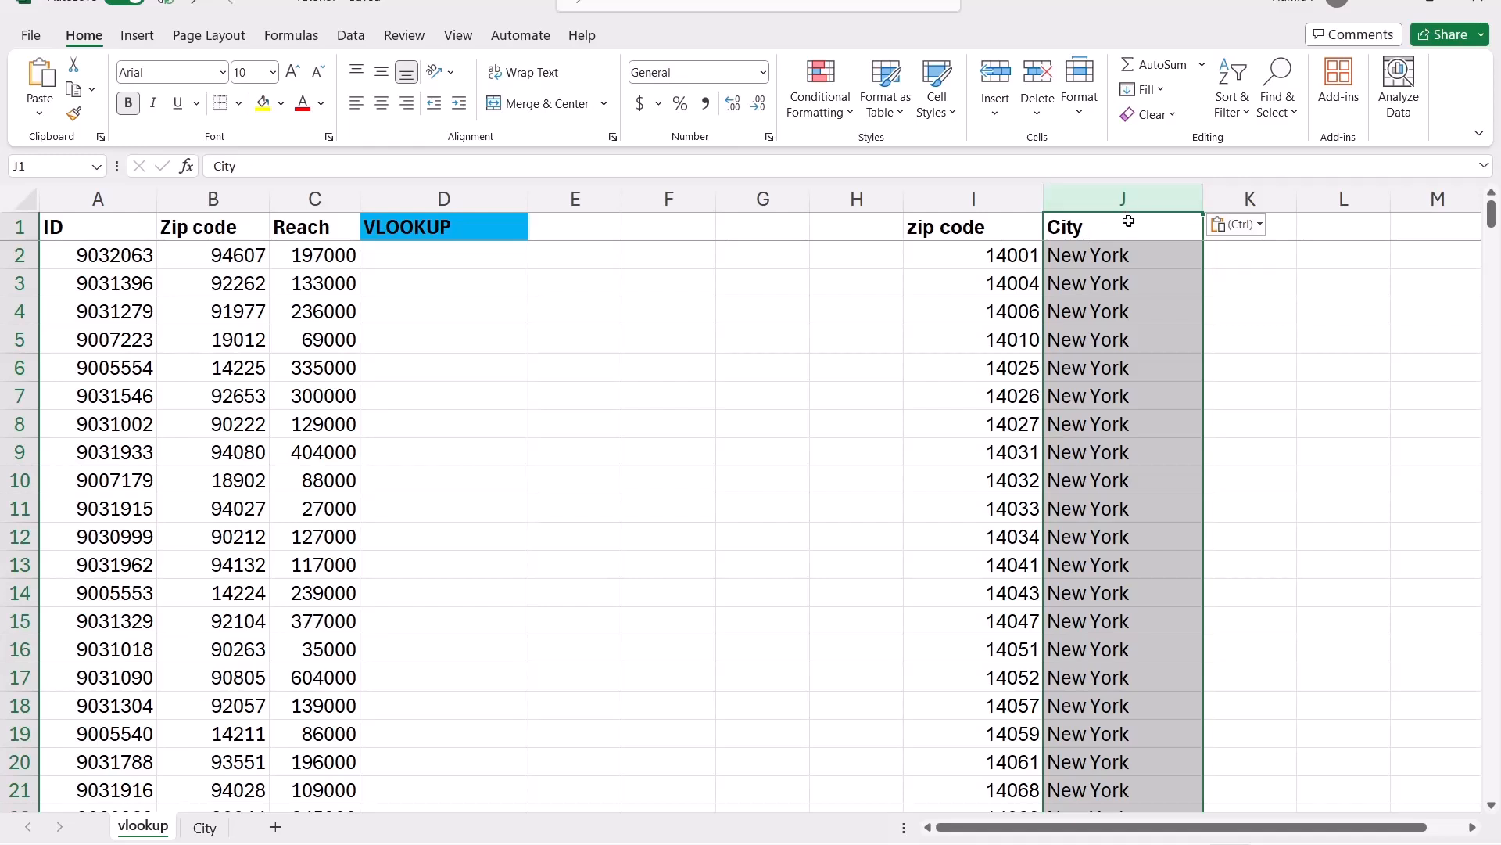
{"action": "left_click", "coordinate": [445, 201]}
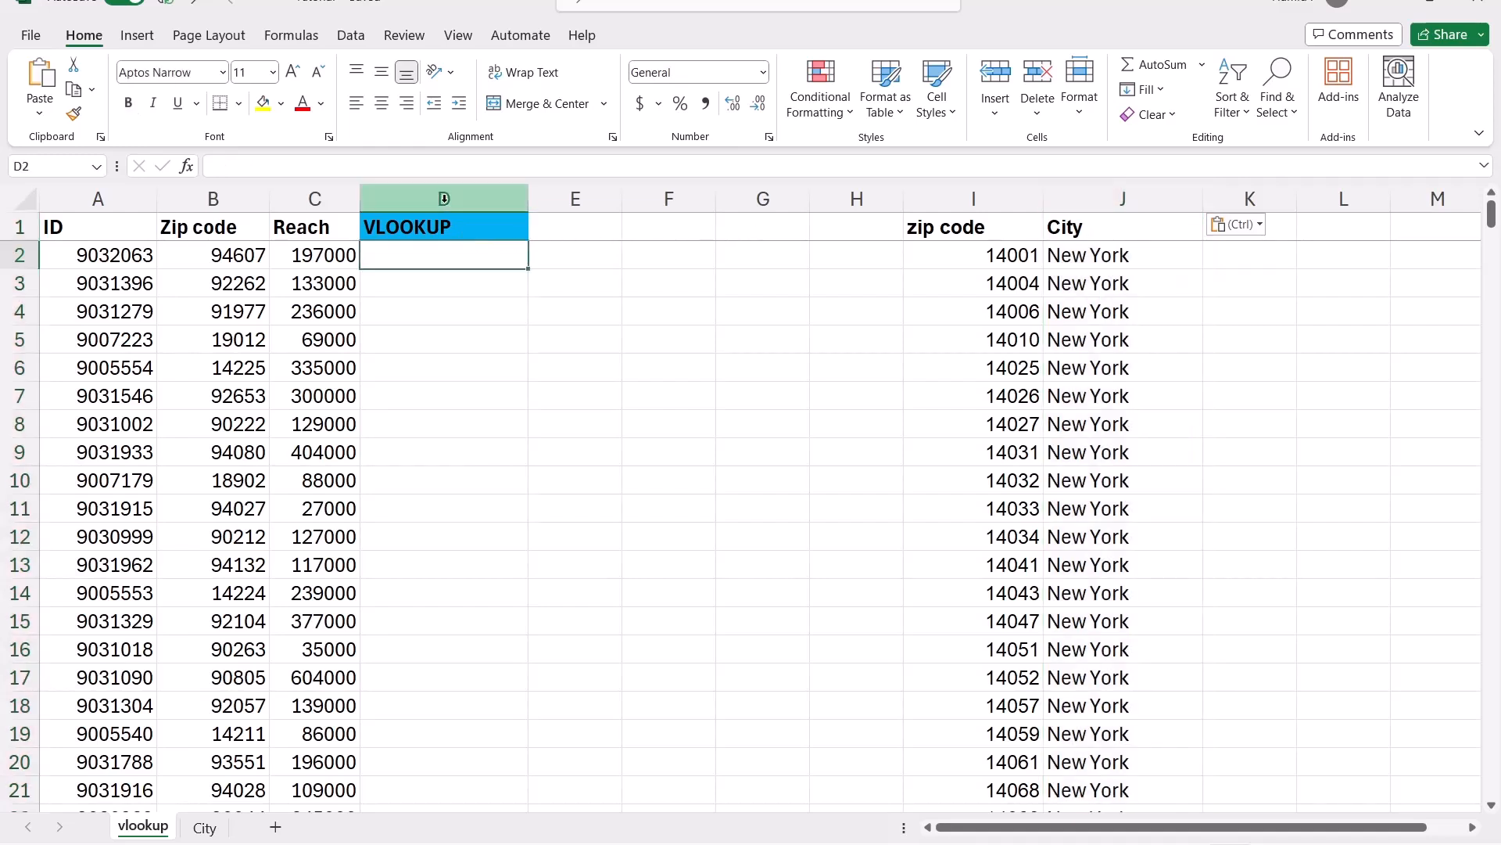
Step: Start a VLOOKUP formula in D2 with B2 as the lookup value and columns I:J as the table array
{"action": "left_click", "coordinate": [425, 250]}
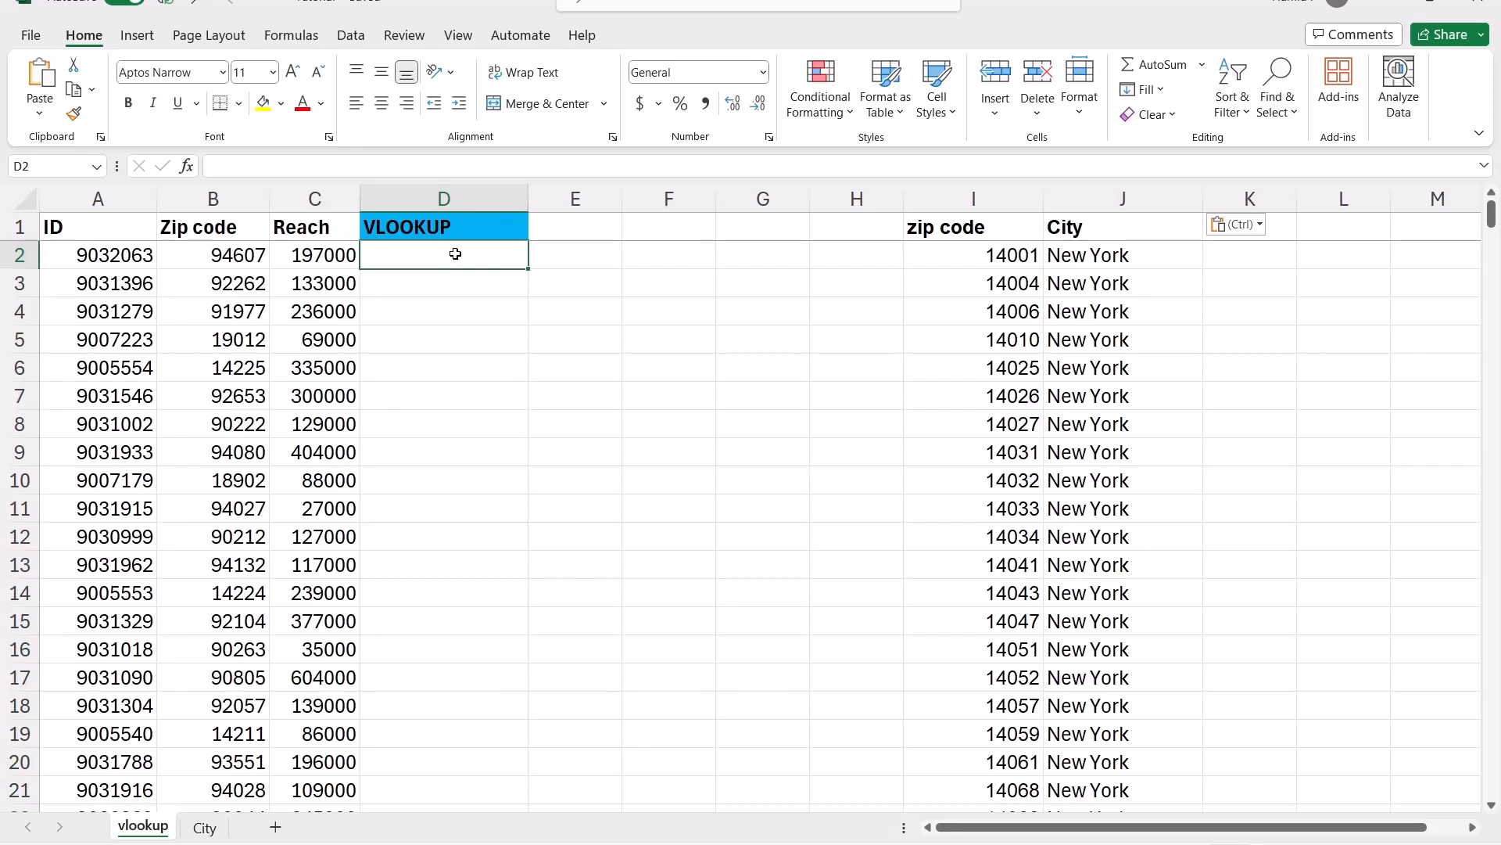
{"action": "type", "text": "=vloo"}
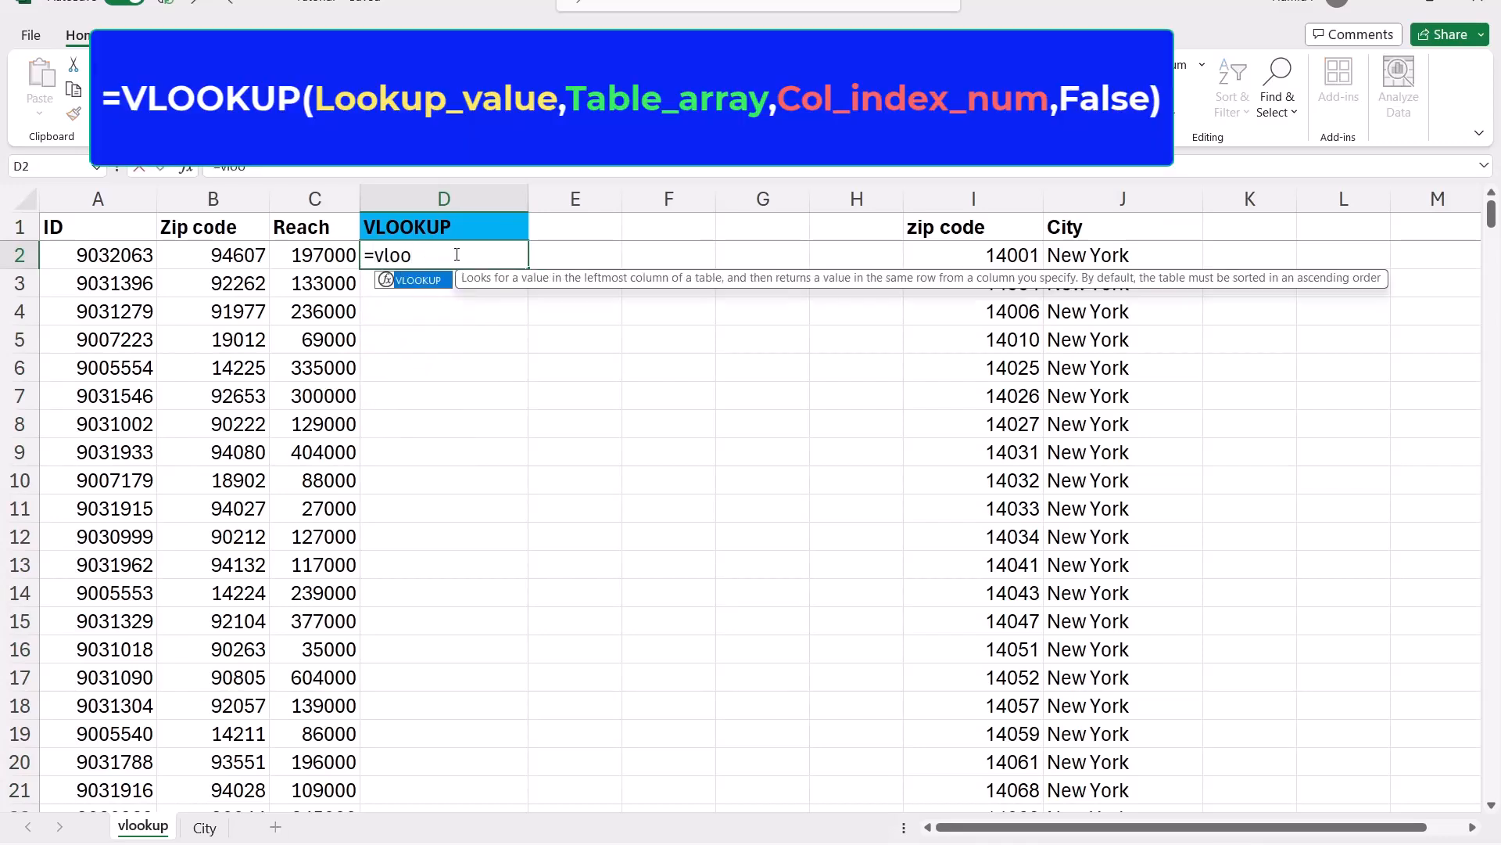
{"action": "double_click", "coordinate": [430, 273]}
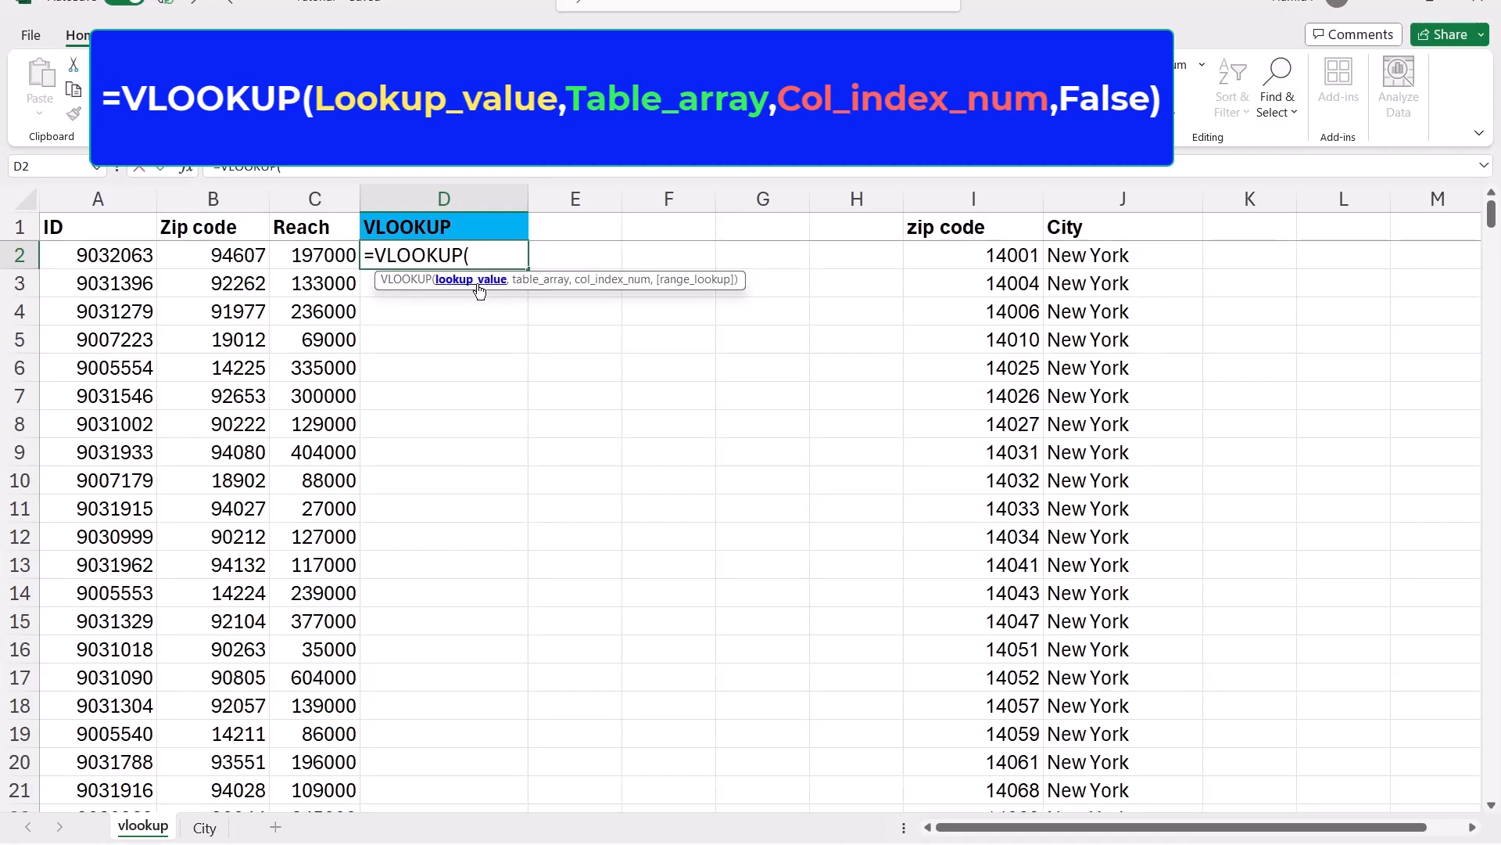
{"action": "left_click", "coordinate": [248, 260]}
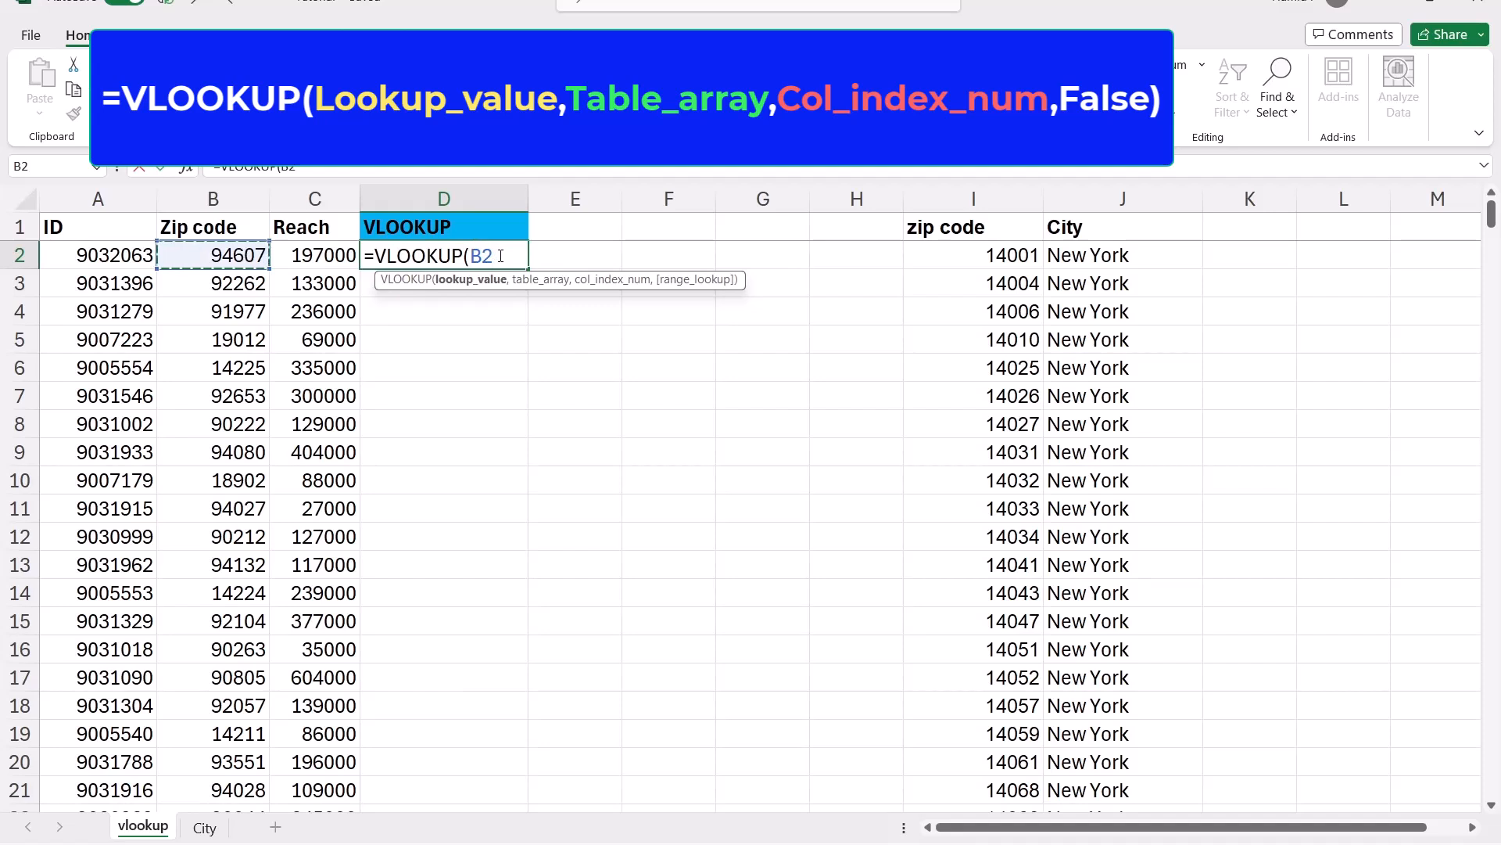
{"action": "type", "text": ","}
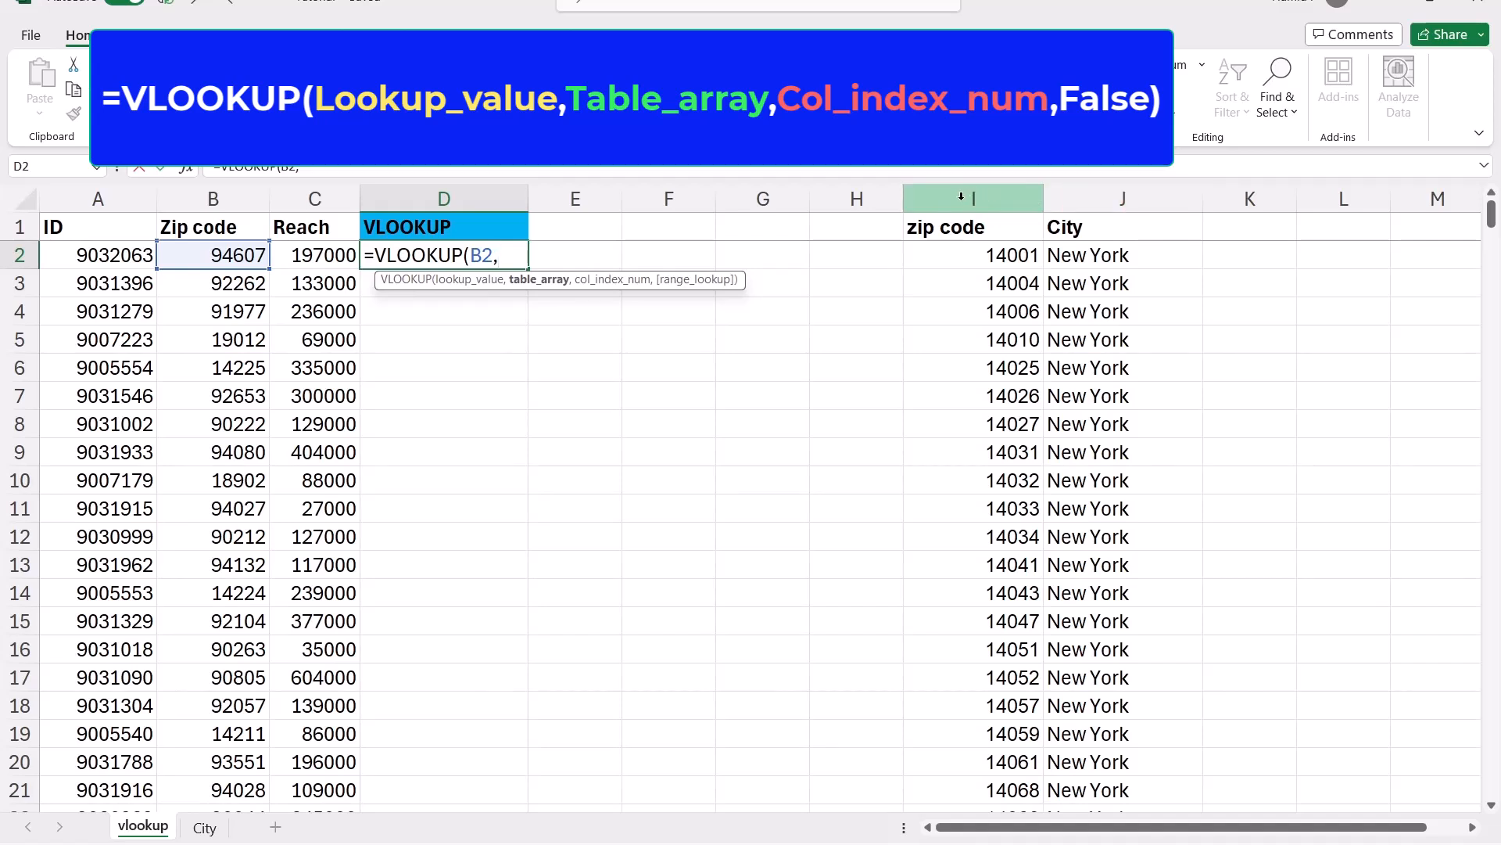
{"action": "left_click_drag", "start_coordinate": [962, 196], "coordinate": [1056, 195]}
{"action": "type", "text": ","}
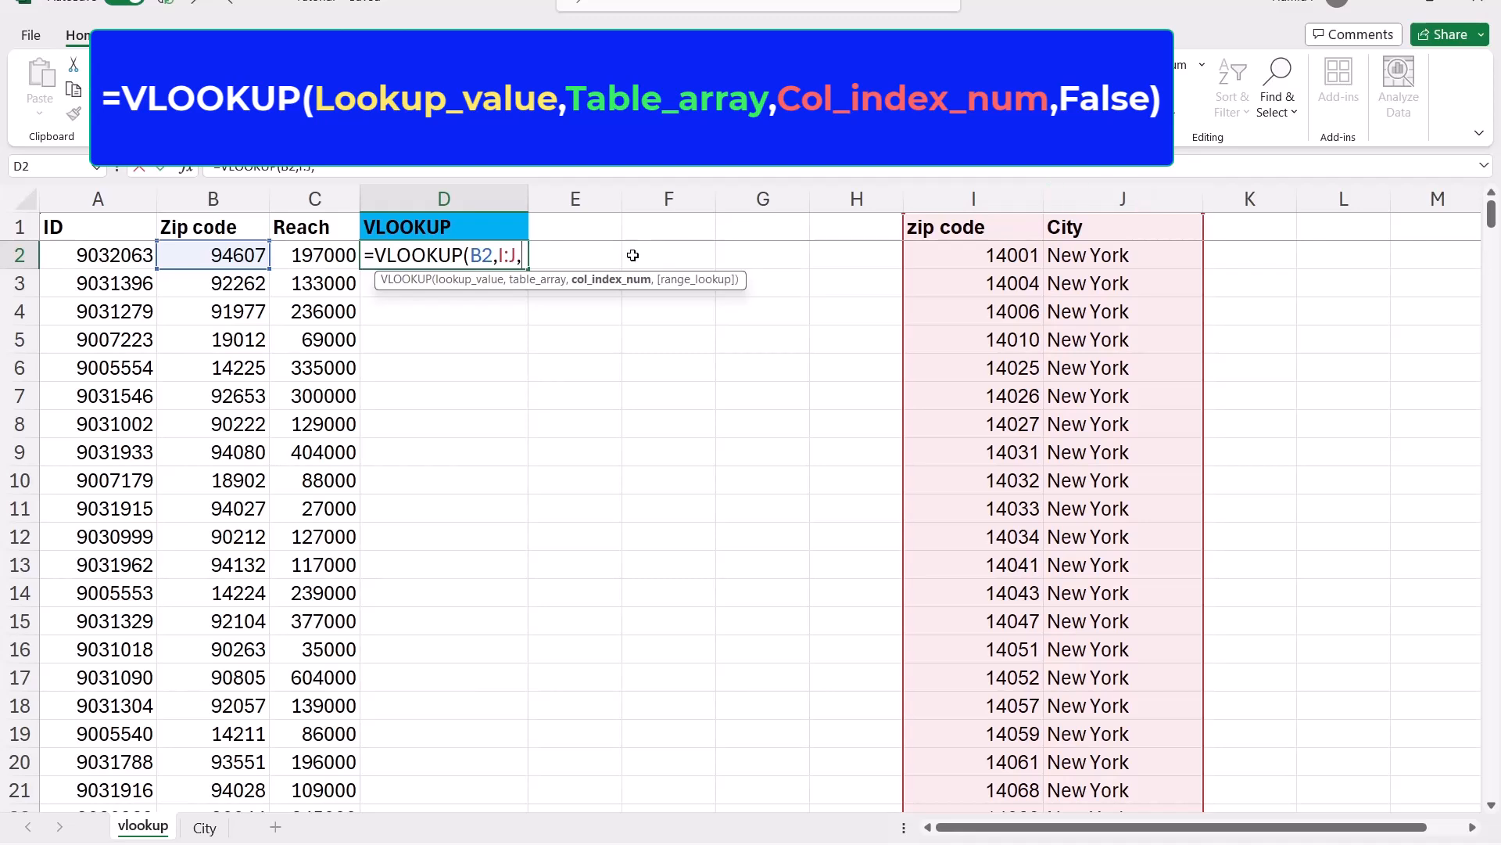
Step: Complete the D2 formula with column index 2 and exact match FALSE, and fill it down column D
{"action": "type", "text": "2"}
{"action": "type", "text": ","}
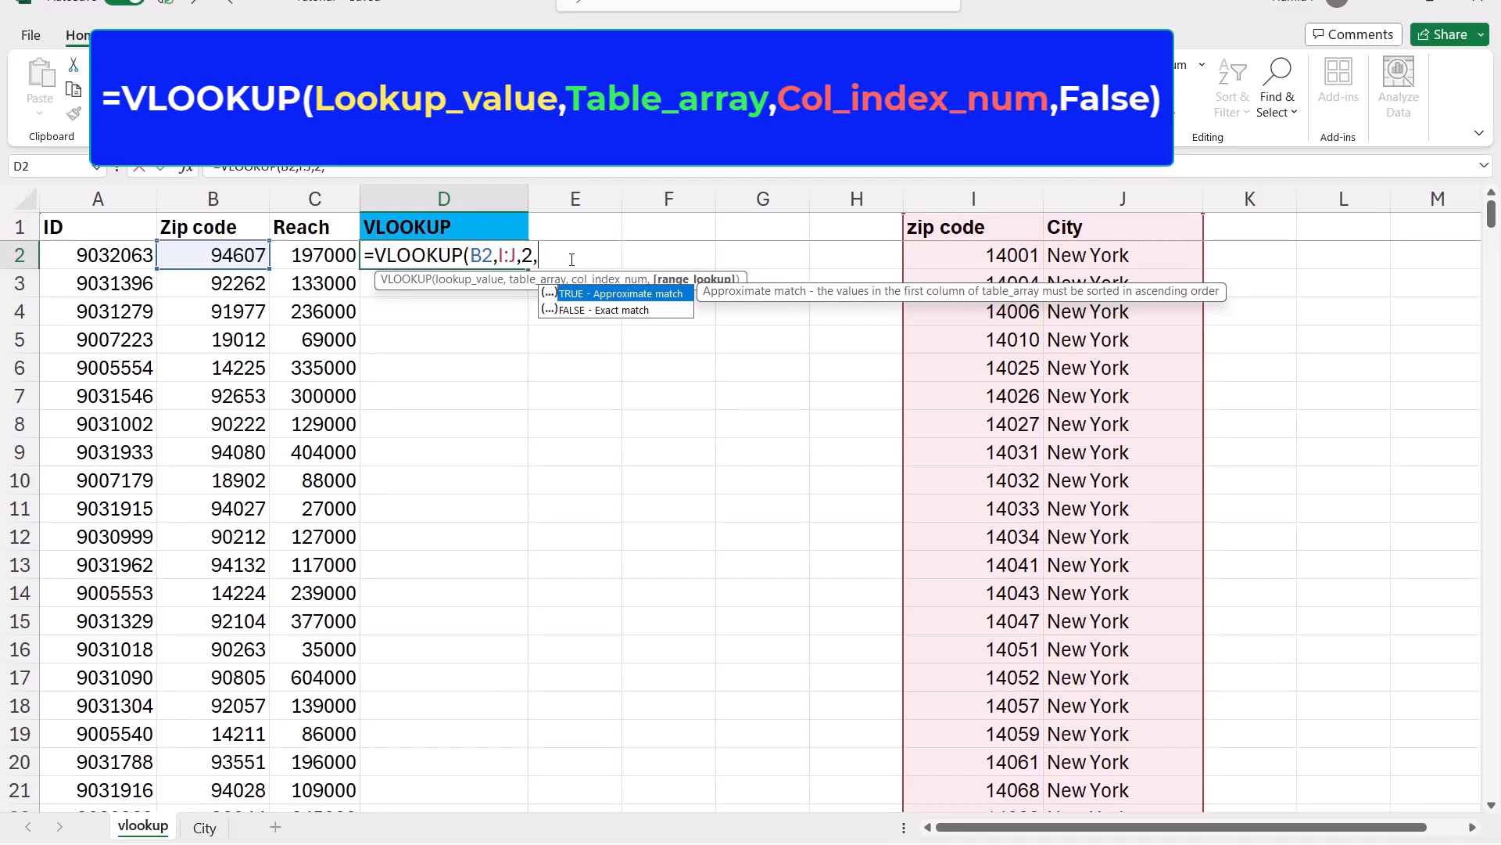
{"action": "left_click", "coordinate": [581, 313]}
{"action": "double_click", "coordinate": [581, 311]}
{"action": "left_click", "coordinate": [573, 302]}
{"action": "left_click", "coordinate": [494, 261]}
{"action": "double_click", "coordinate": [494, 261]}
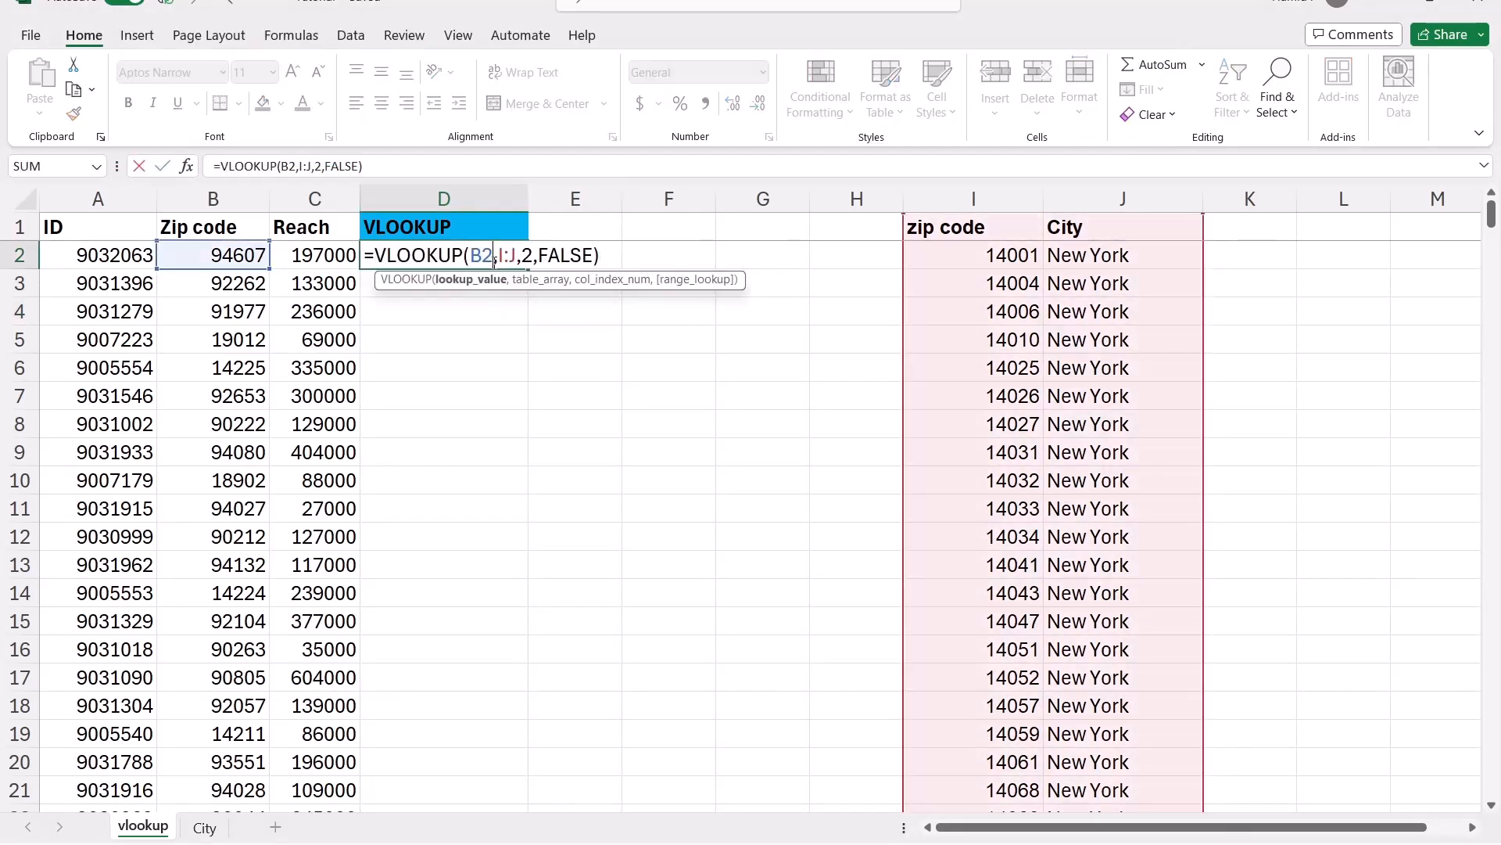
{"action": "key", "text": "Escape"}
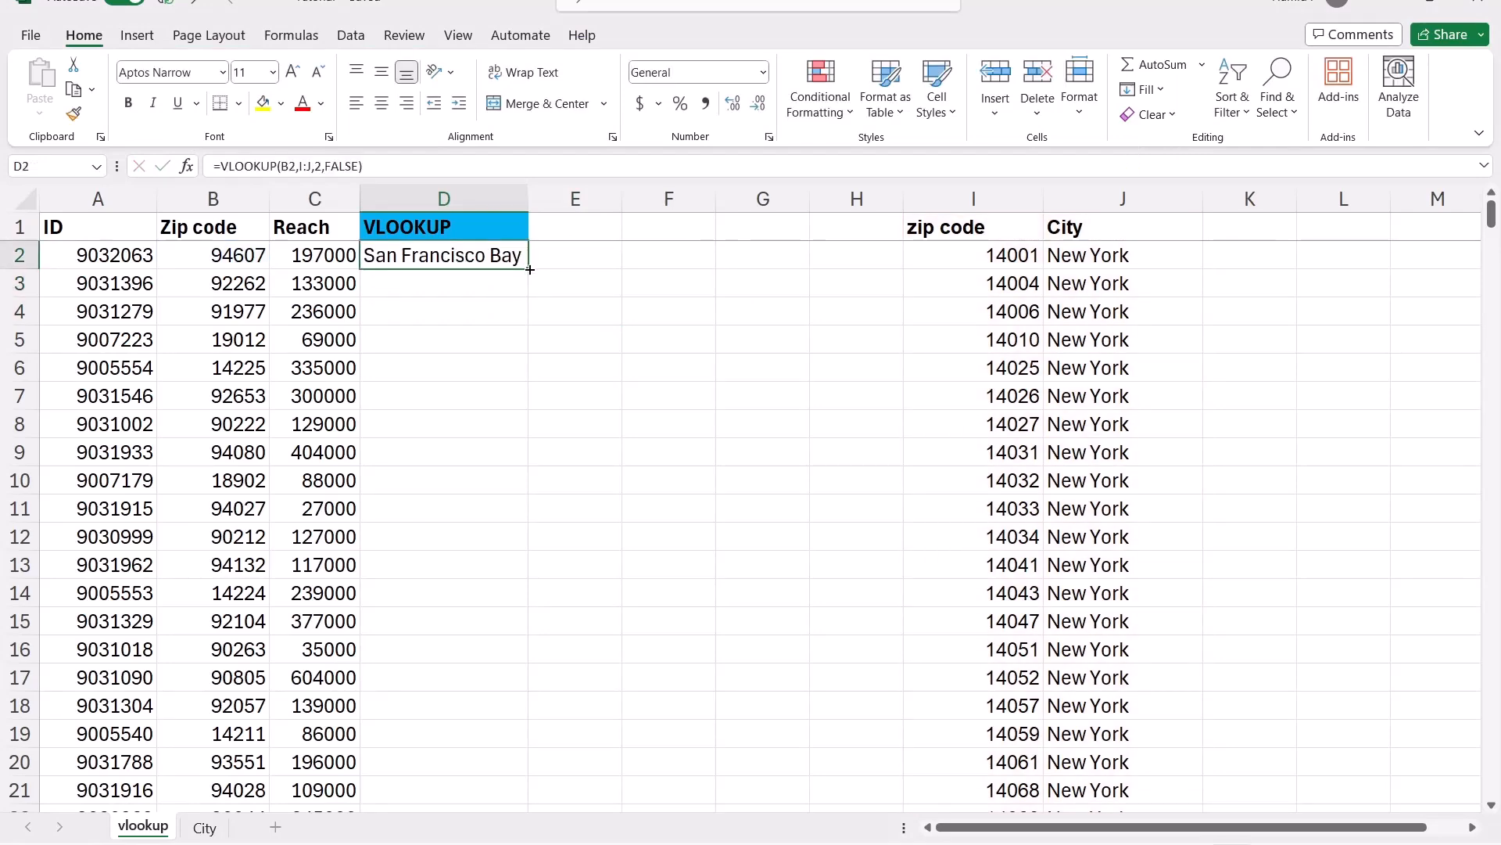
{"action": "double_click", "coordinate": [530, 270]}
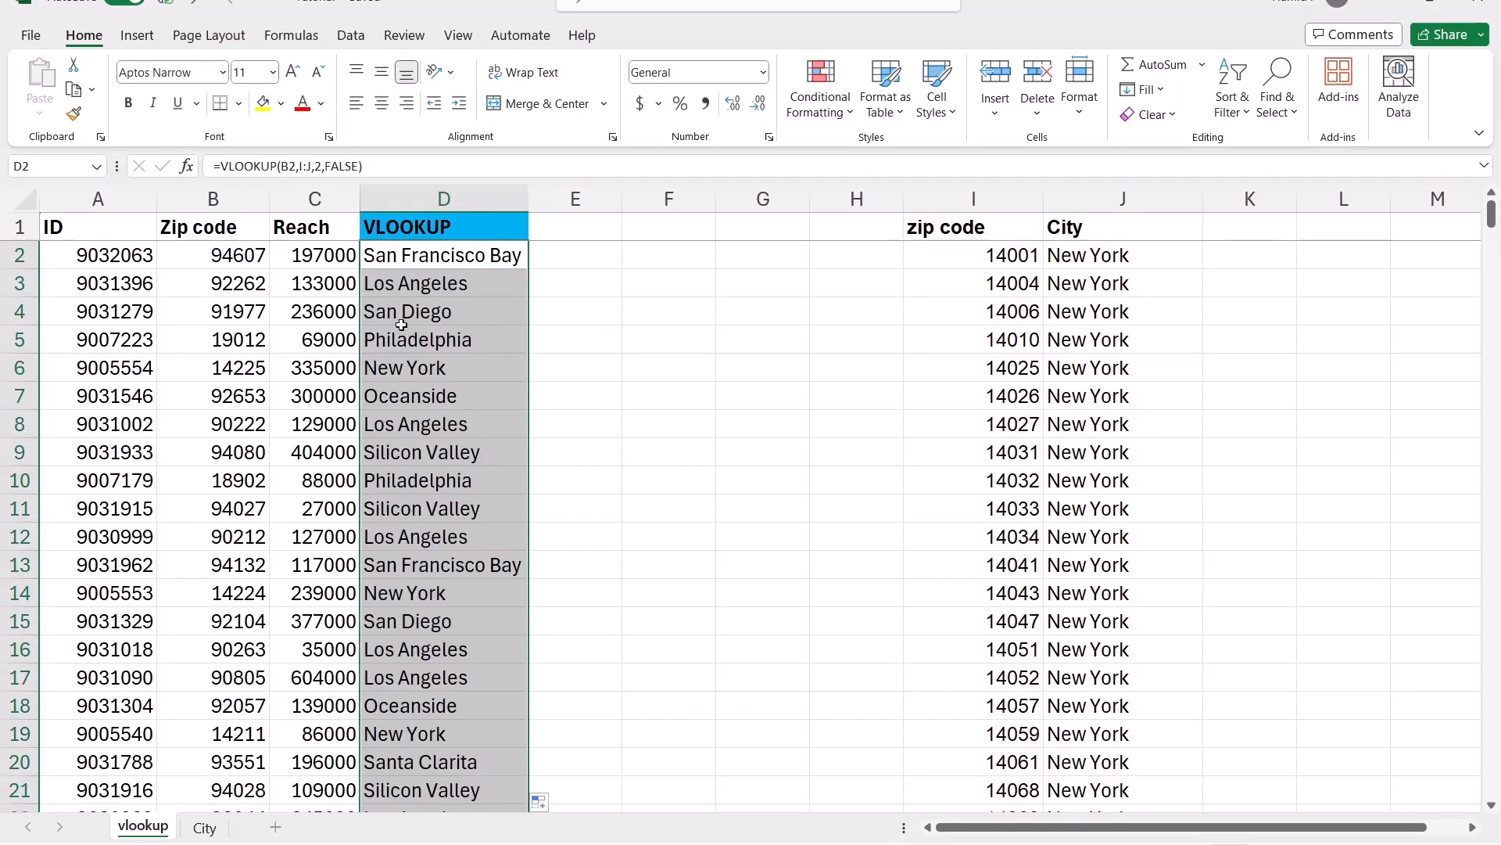
Step: Review the Zip code column B, the lookup table in I:J and the formula in D2
{"action": "left_click", "coordinate": [238, 227]}
{"action": "key", "text": "ctrl+shift+Down"}
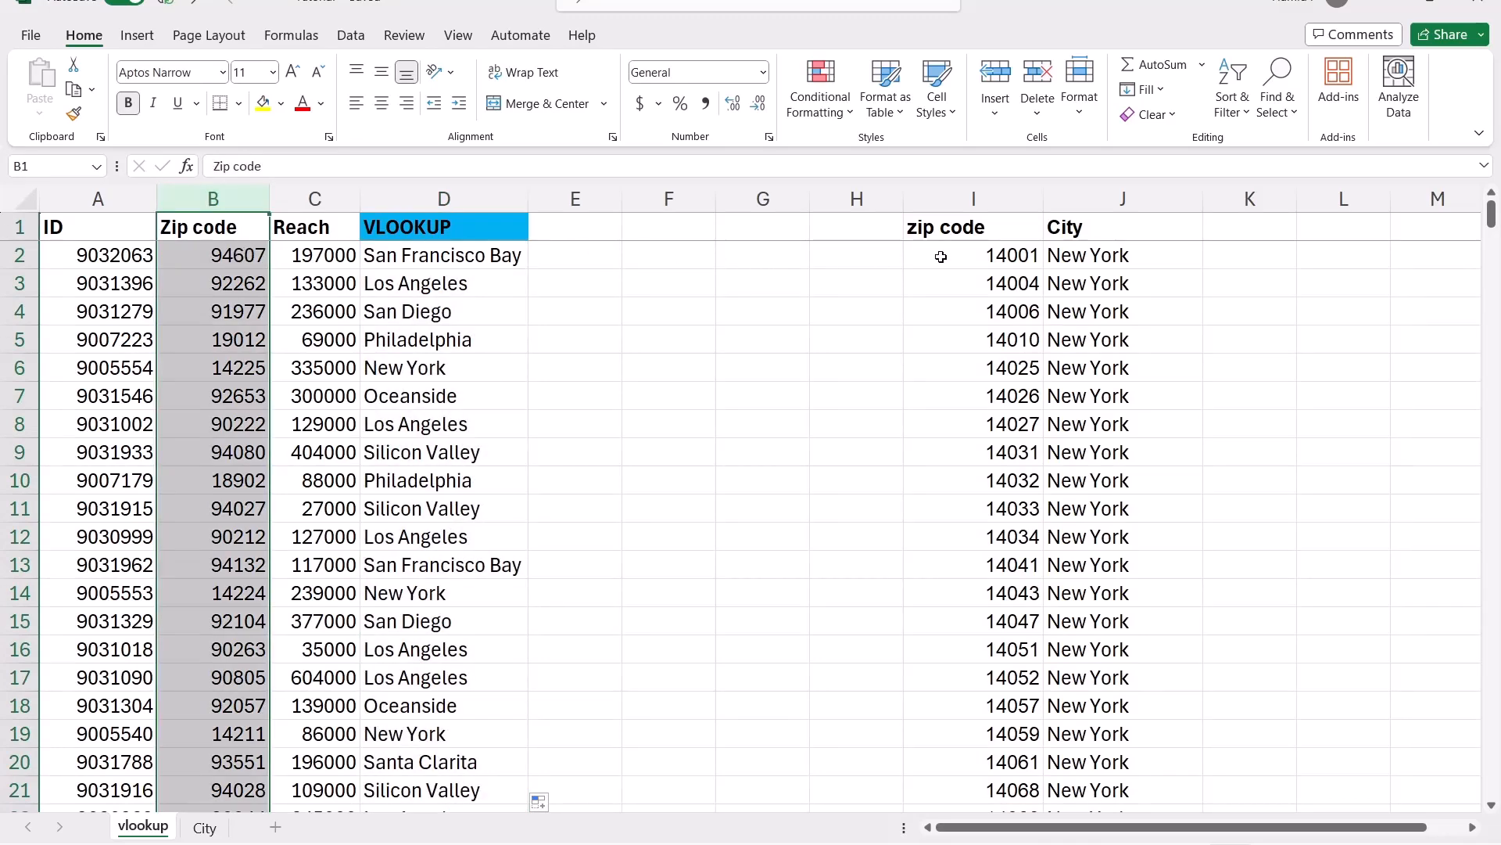
{"action": "left_click_drag", "start_coordinate": [987, 201], "coordinate": [1078, 205]}
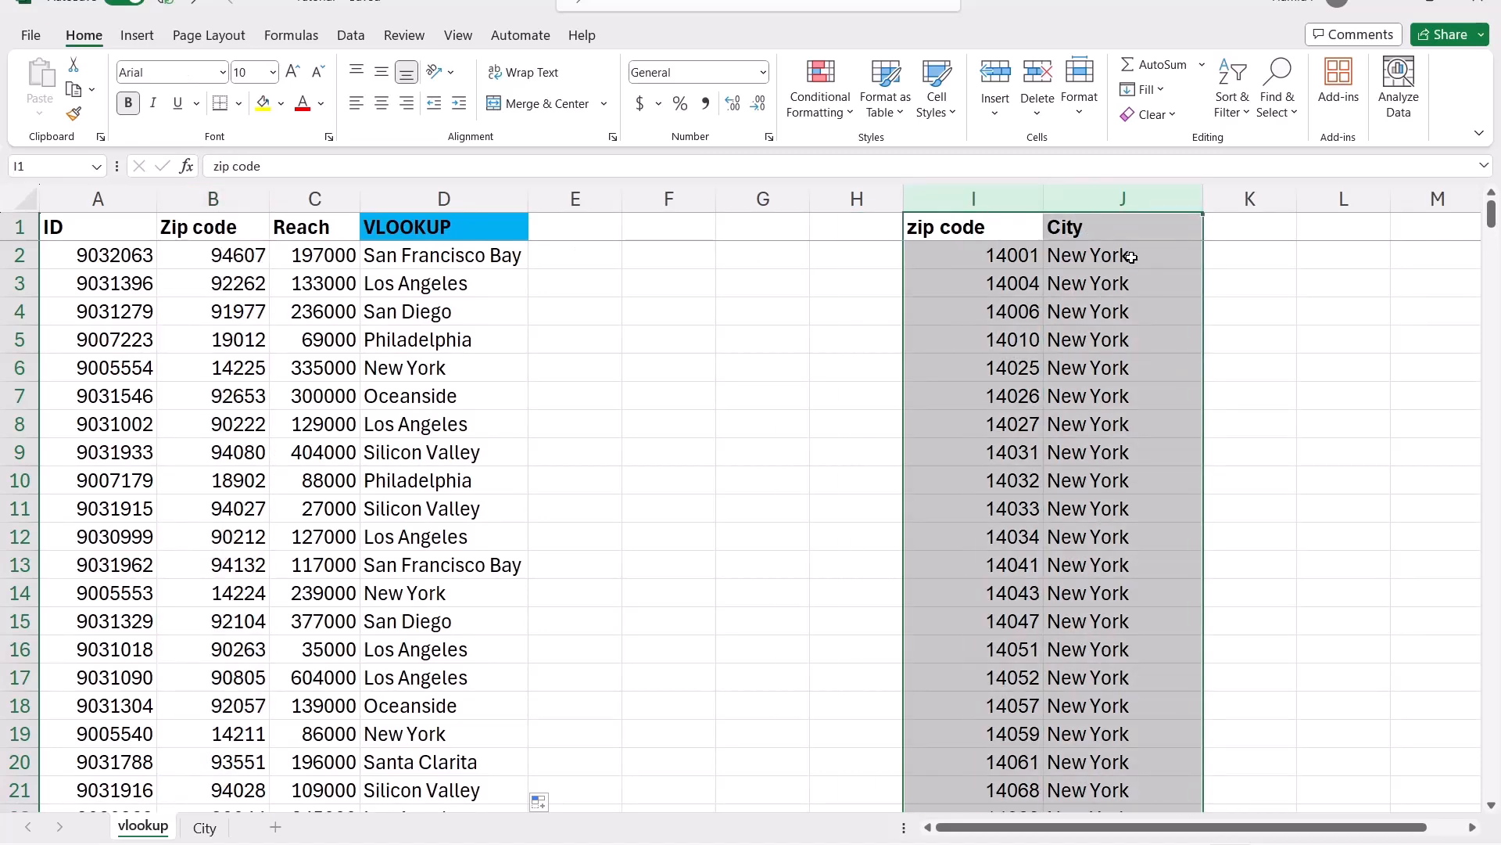
{"action": "left_click", "coordinate": [469, 252]}
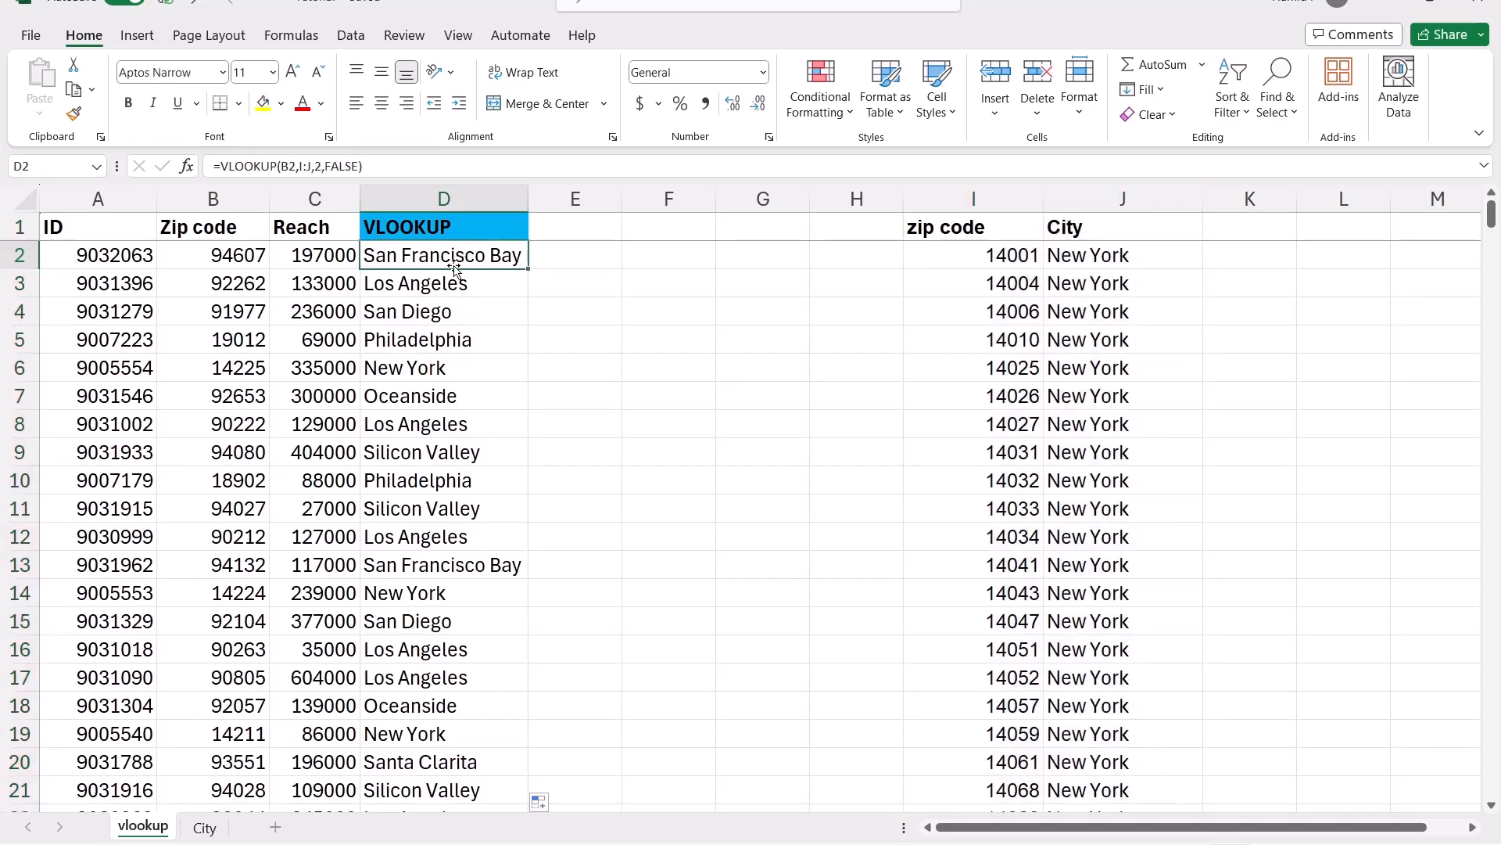
Step: Check the city in D5 by copying zip code 19012 from B5 and finding it in column I
{"action": "left_click", "coordinate": [31, 339]}
{"action": "left_click", "coordinate": [388, 339]}
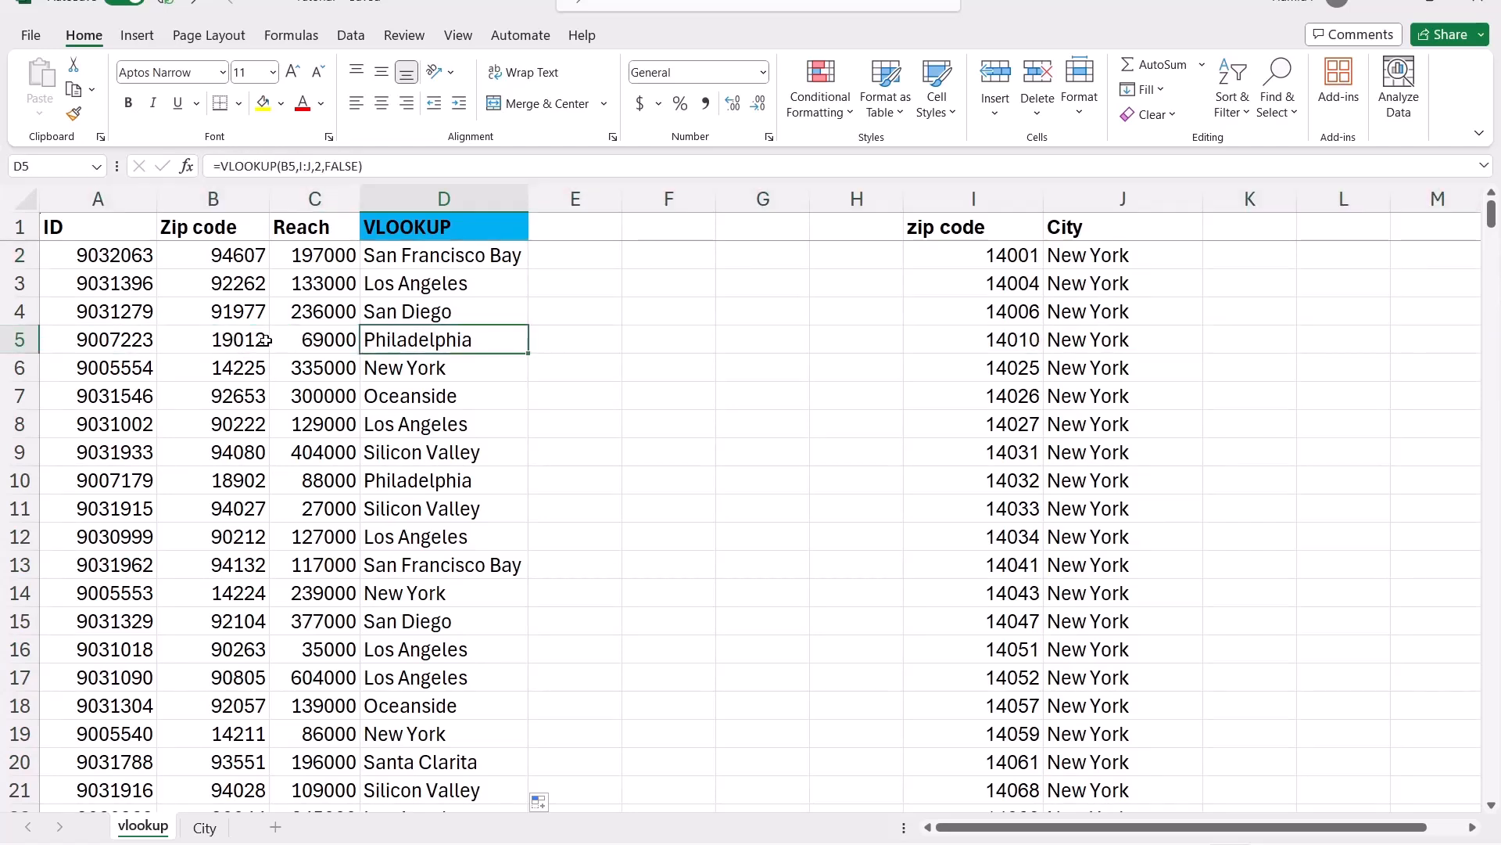
{"action": "left_click", "coordinate": [250, 341]}
{"action": "double_click", "coordinate": [250, 341]}
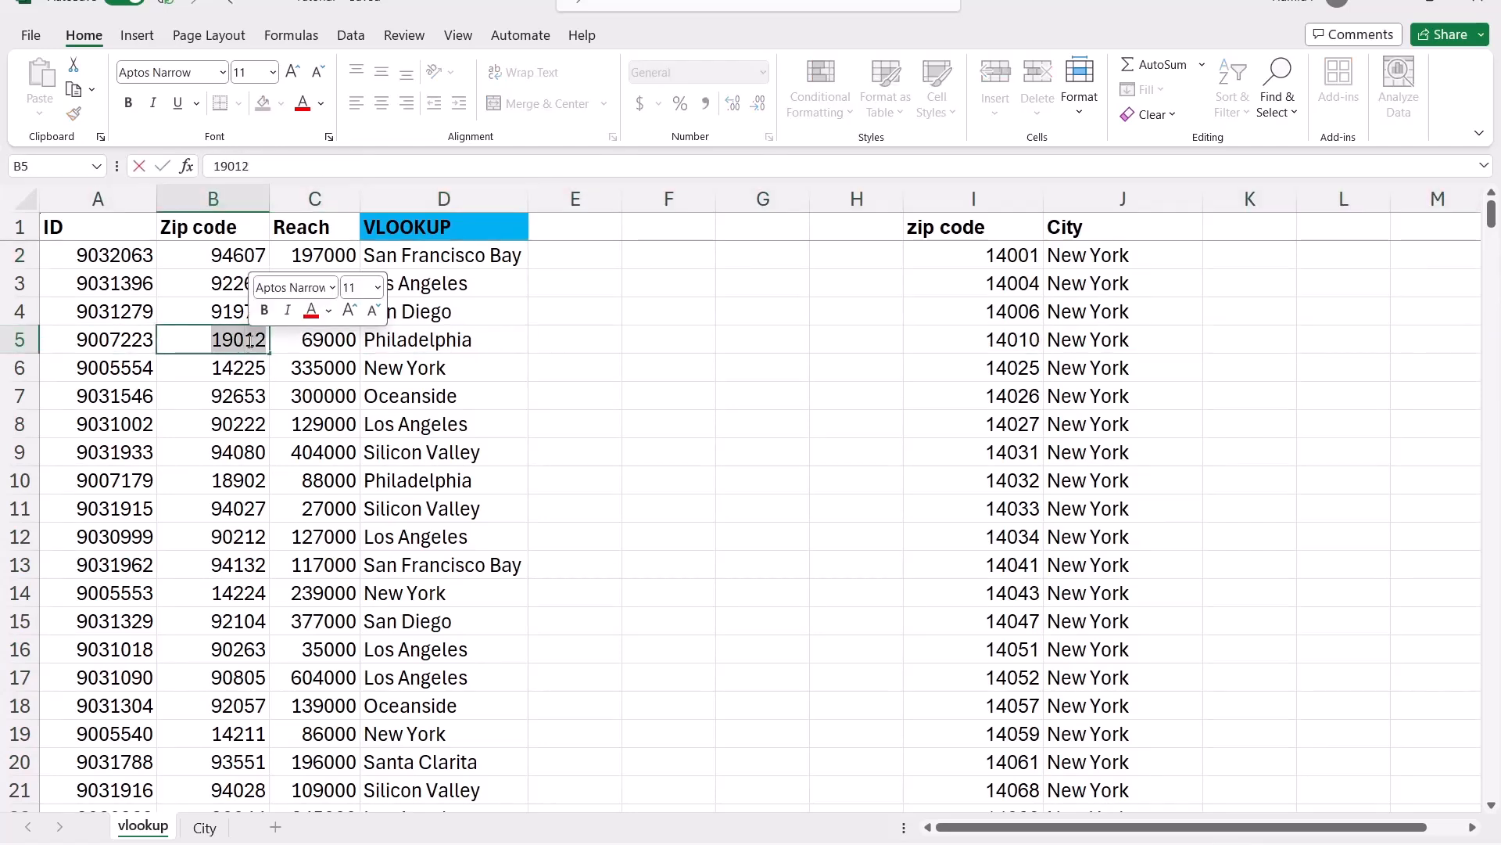
{"action": "key", "text": "ctrl+c"}
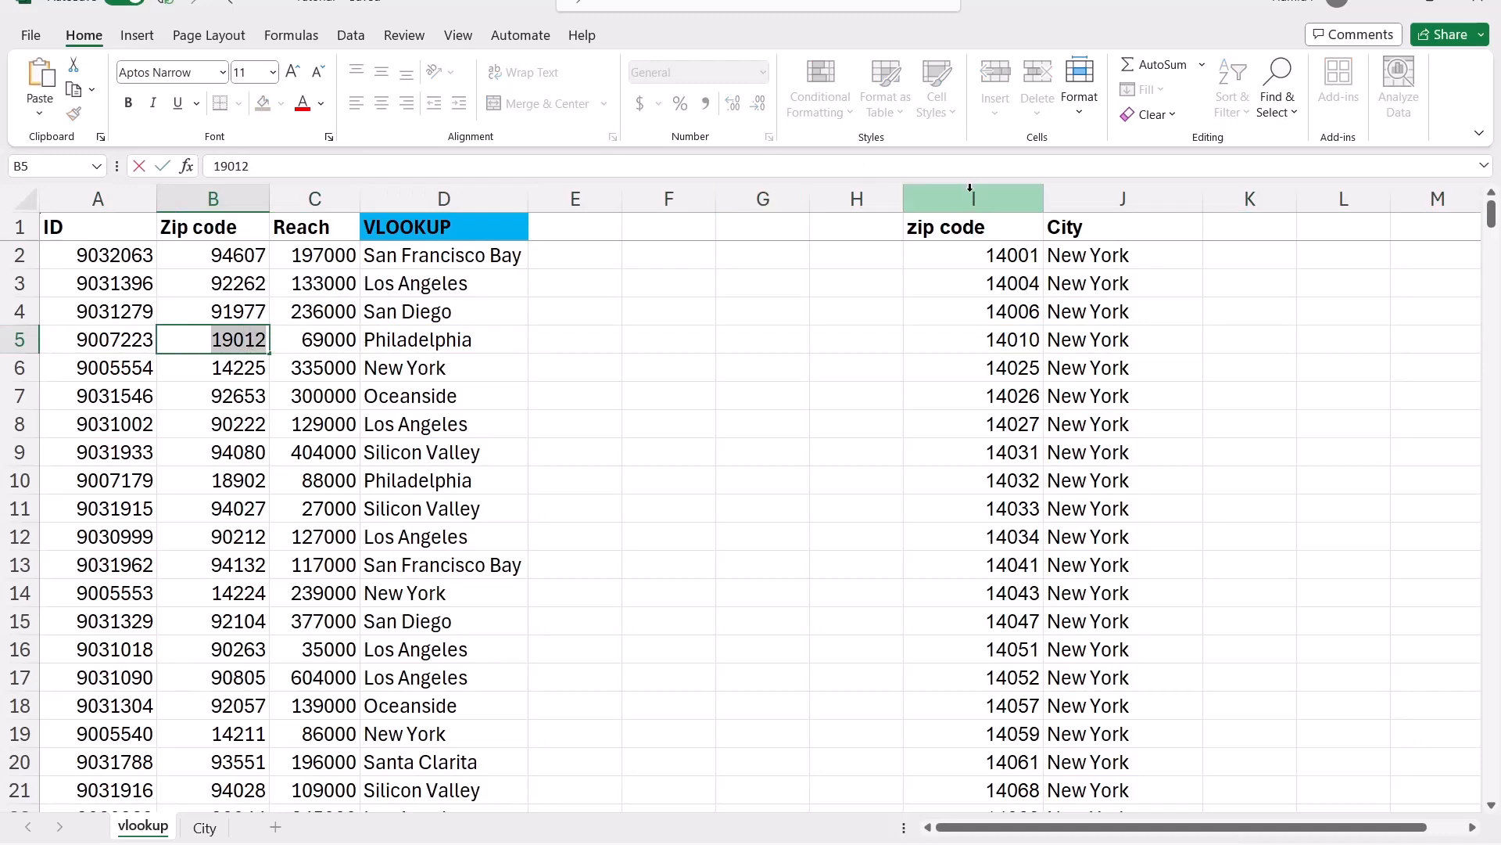
{"action": "left_click", "coordinate": [970, 193]}
{"action": "key", "text": "ctrl+f"}
{"action": "key", "text": "ctrl+v"}
{"action": "key", "text": "Return"}
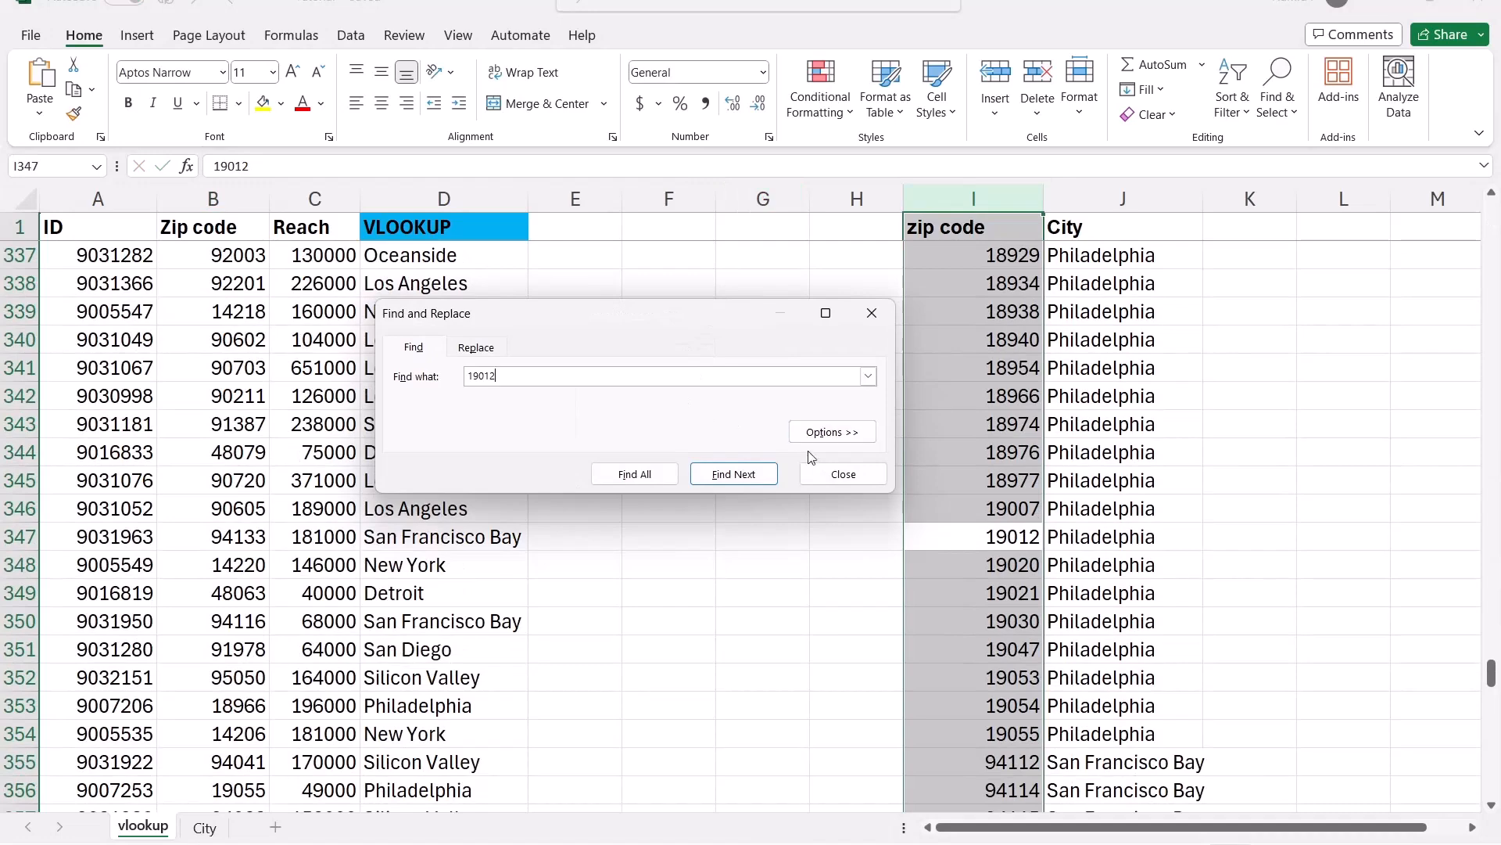
{"action": "left_click", "coordinate": [846, 474]}
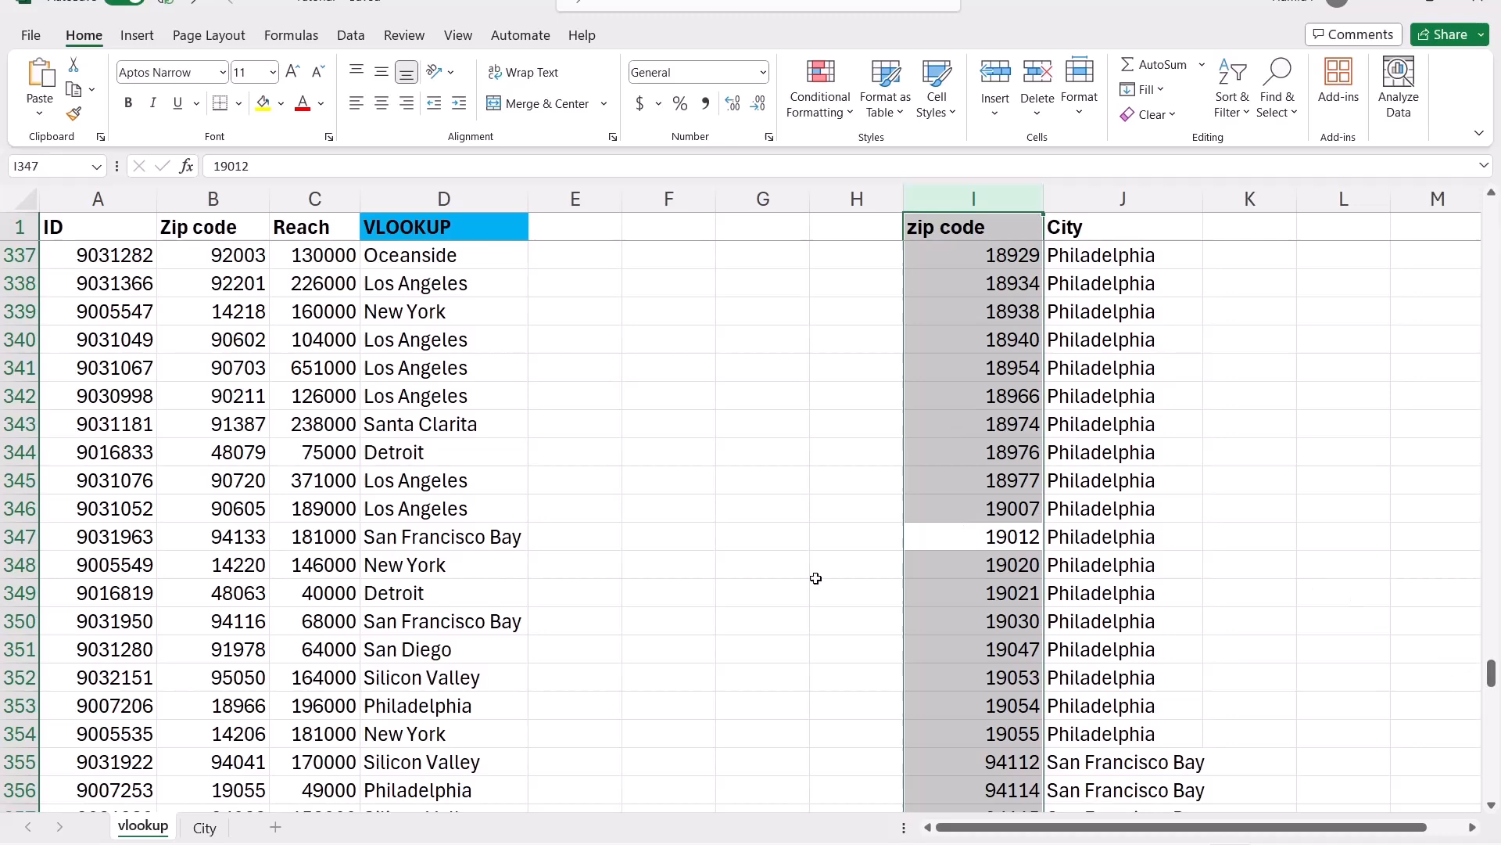
Step: Check the city in D346 by copying zip code 90605 from B346 and finding it in lookup column I
{"action": "left_click", "coordinate": [212, 508]}
{"action": "double_click", "coordinate": [207, 513]}
{"action": "double_click", "coordinate": [207, 512]}
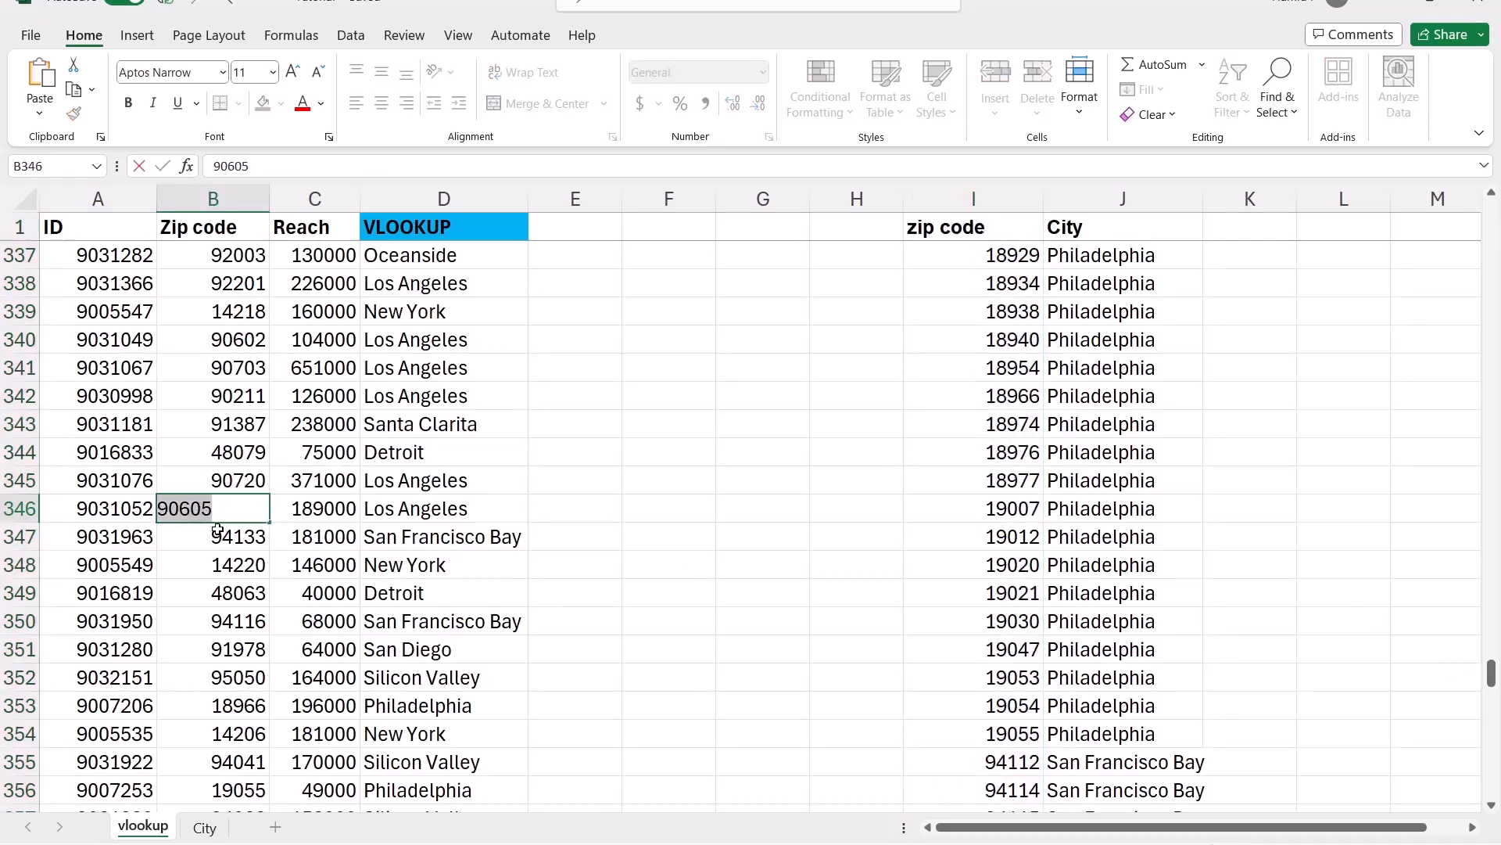
{"action": "left_click", "coordinate": [936, 202]}
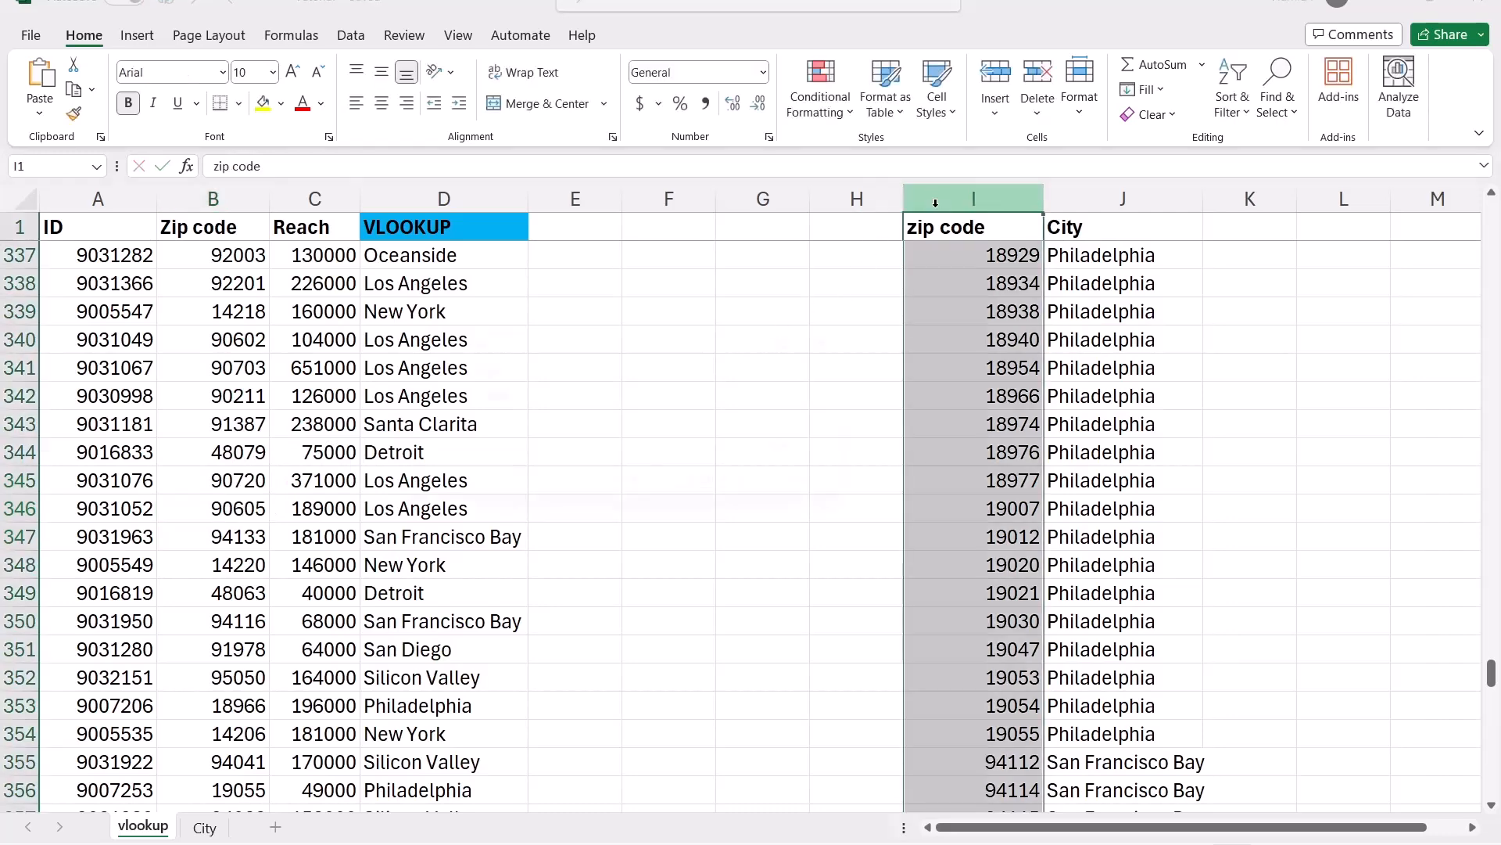
{"action": "key", "text": "ctrl+f"}
{"action": "key", "text": "ctrl+v"}
{"action": "left_click", "coordinate": [733, 498]}
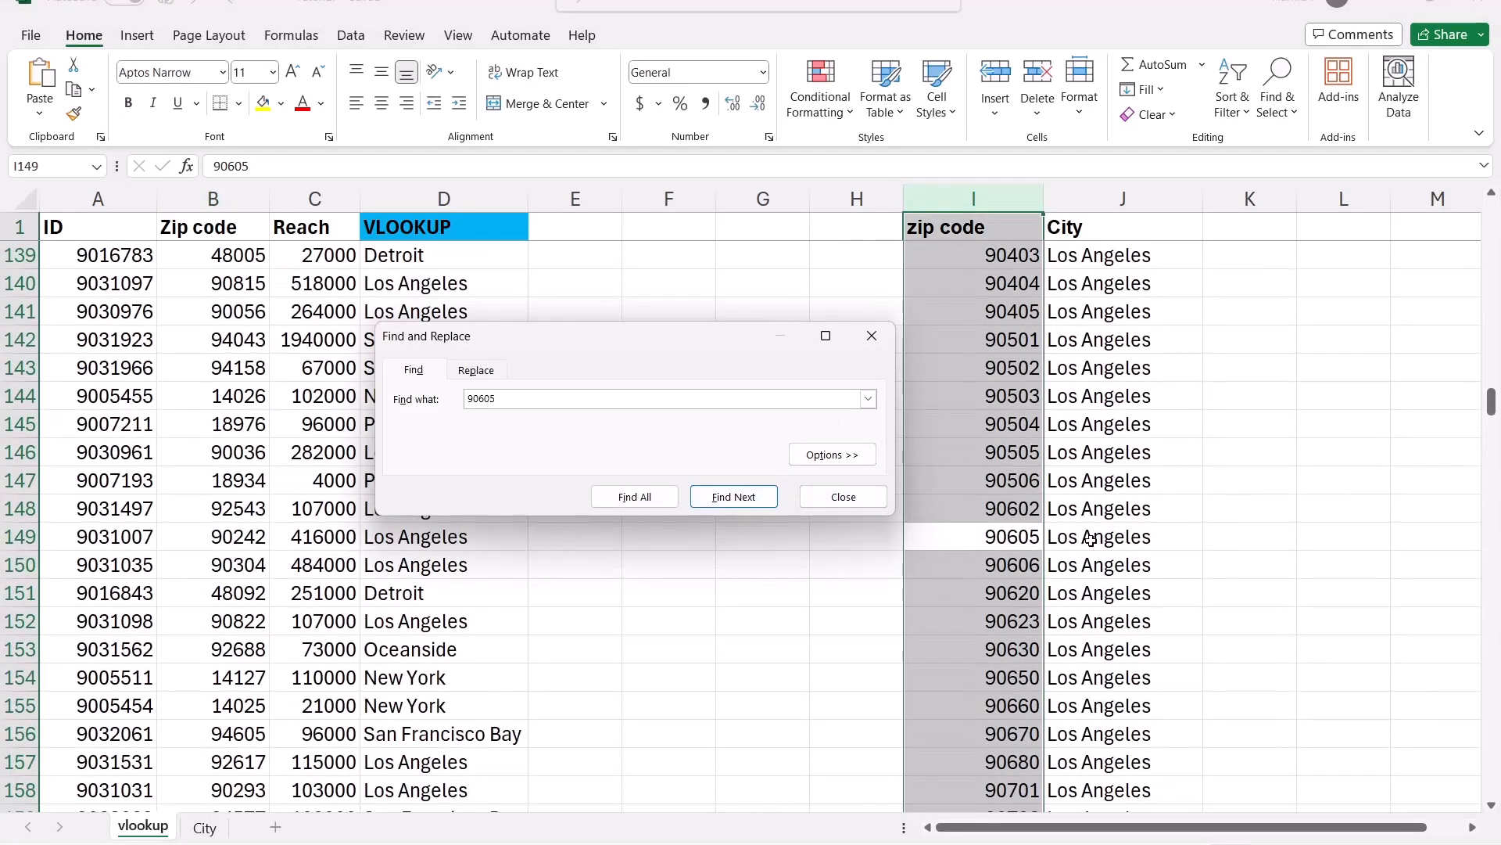
{"action": "left_click_drag", "start_coordinate": [1030, 540], "coordinate": [1095, 539]}
{"action": "left_click", "coordinate": [855, 501]}
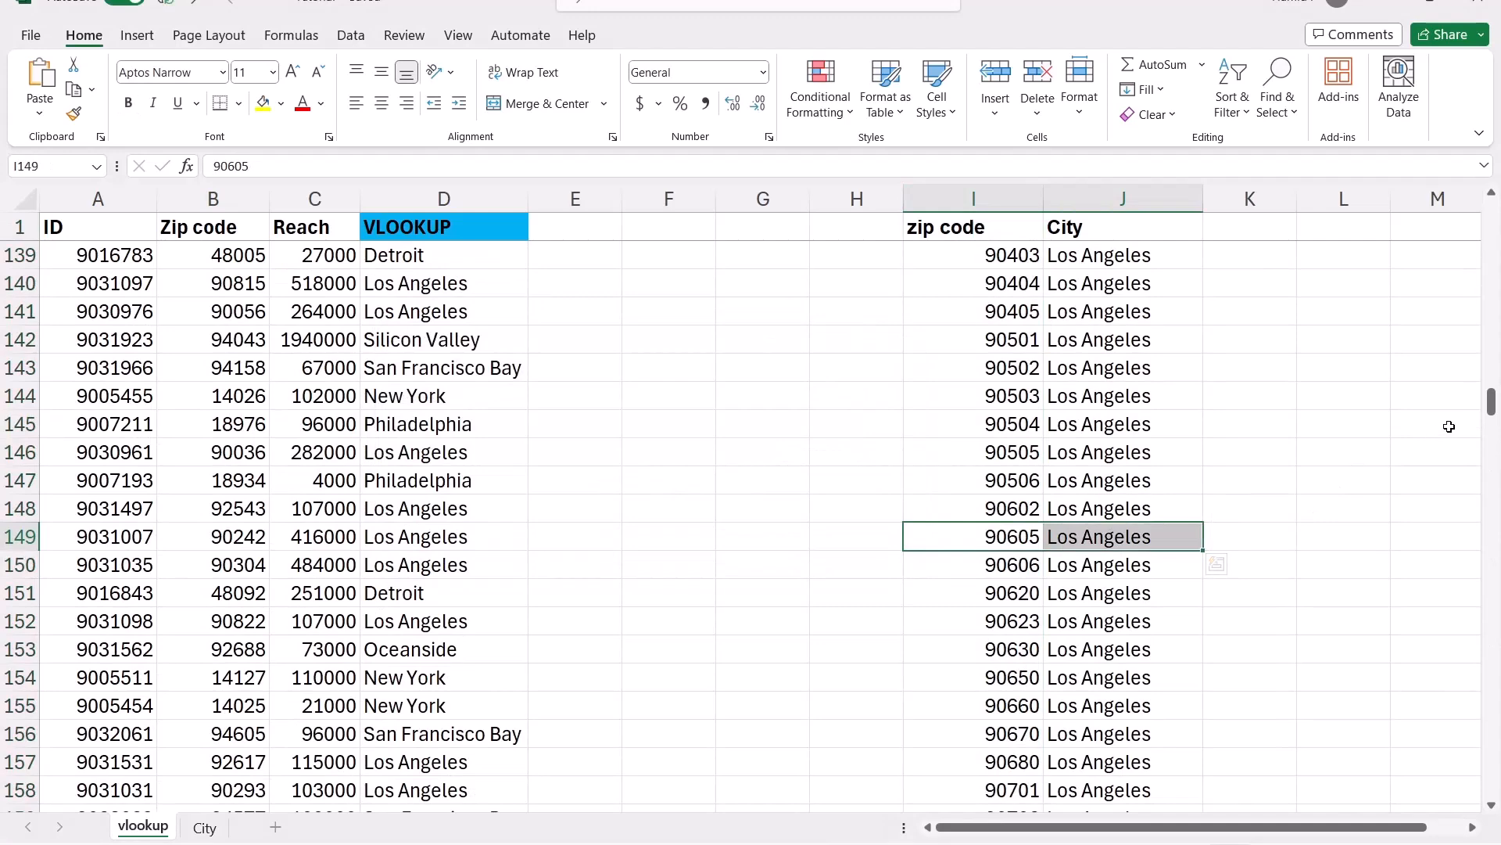
{"action": "left_click_drag", "start_coordinate": [1490, 406], "coordinate": [1490, 199]}
{"action": "left_click", "coordinate": [592, 260]}
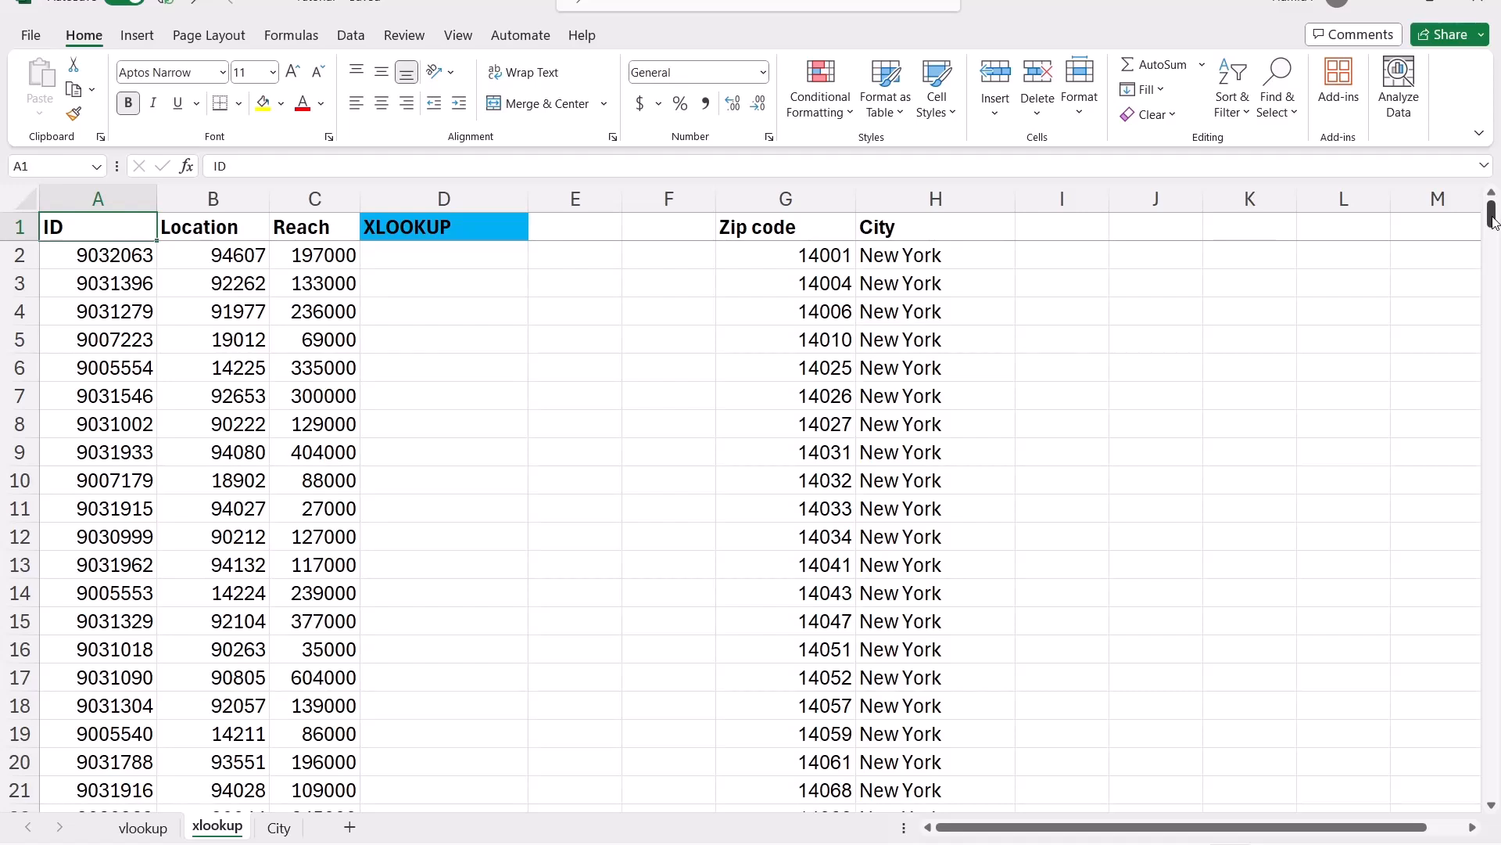
Step: On the xlookup sheet, move the City column from H to F so it sits before the Zip code column
{"action": "mouse_move", "coordinate": [786, 200]}
{"action": "left_mouse_down"}
{"action": "mouse_move", "coordinate": [868, 203]}
{"action": "mouse_move", "coordinate": [813, 197]}
{"action": "left_mouse_up"}
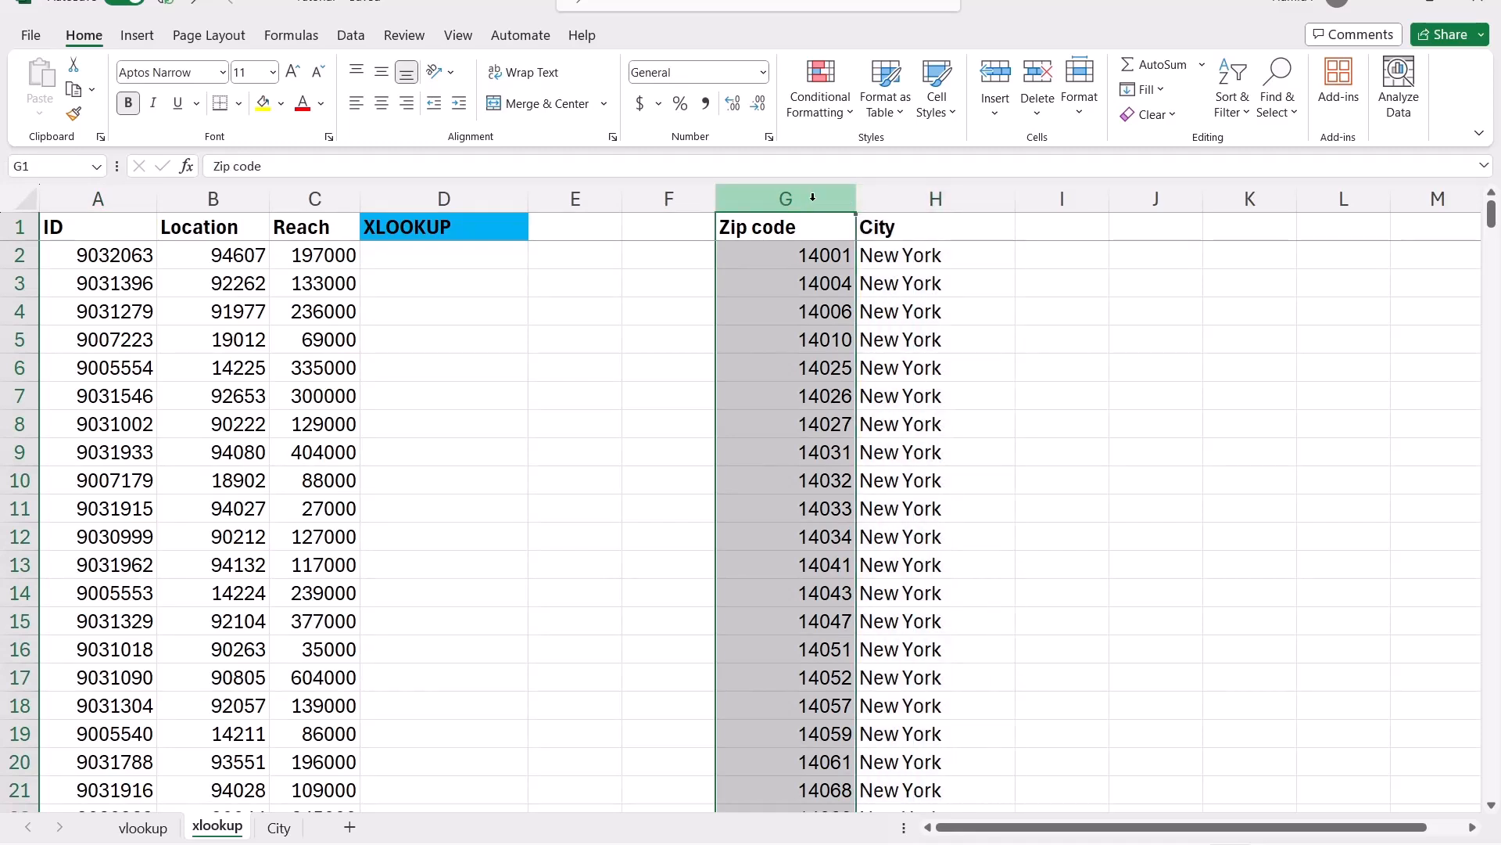
{"action": "left_click", "coordinate": [886, 197]}
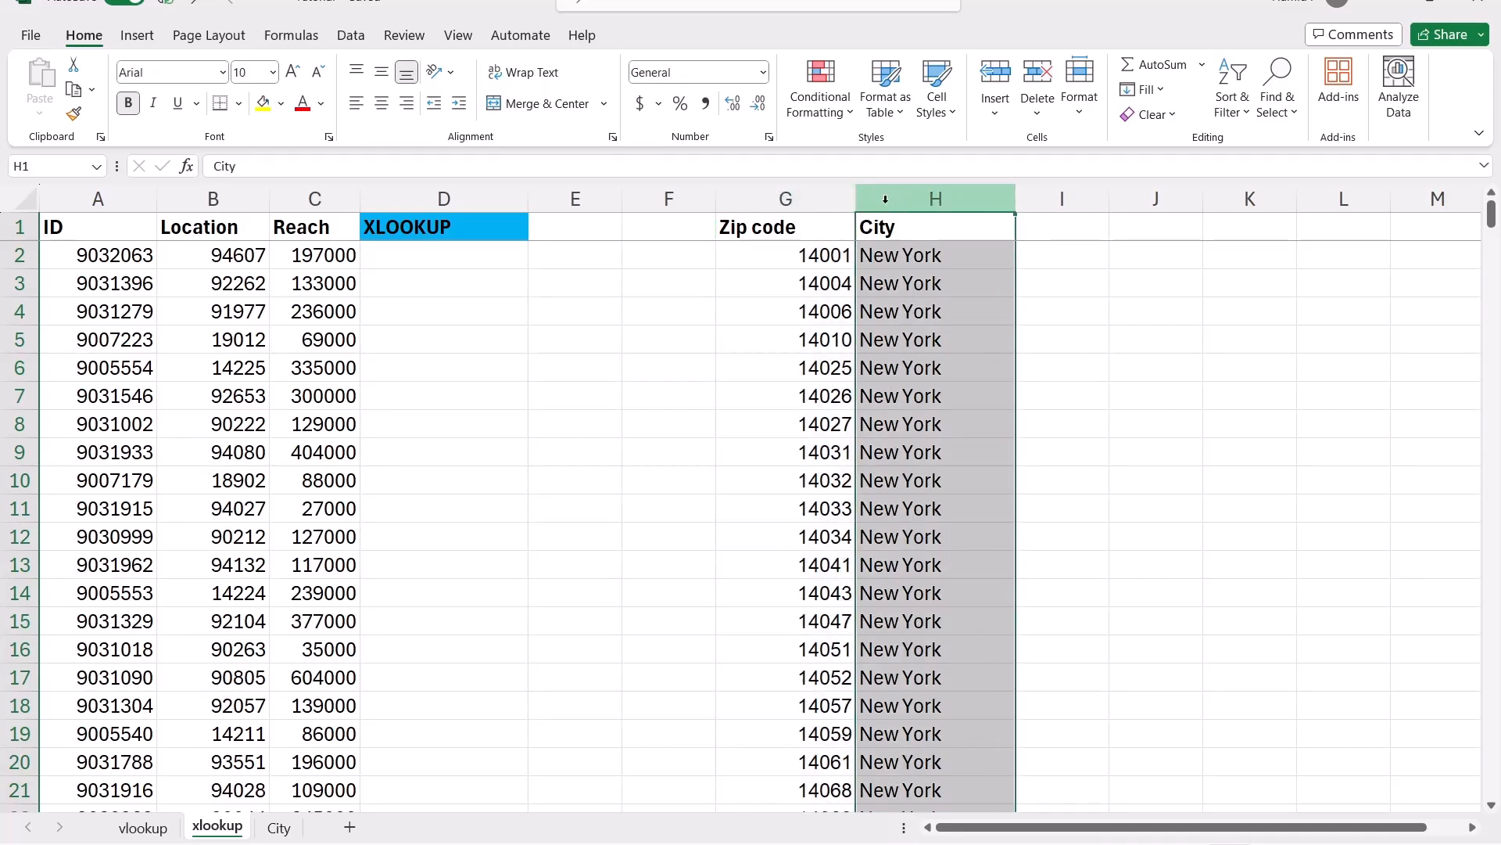
{"action": "left_click", "coordinate": [984, 260]}
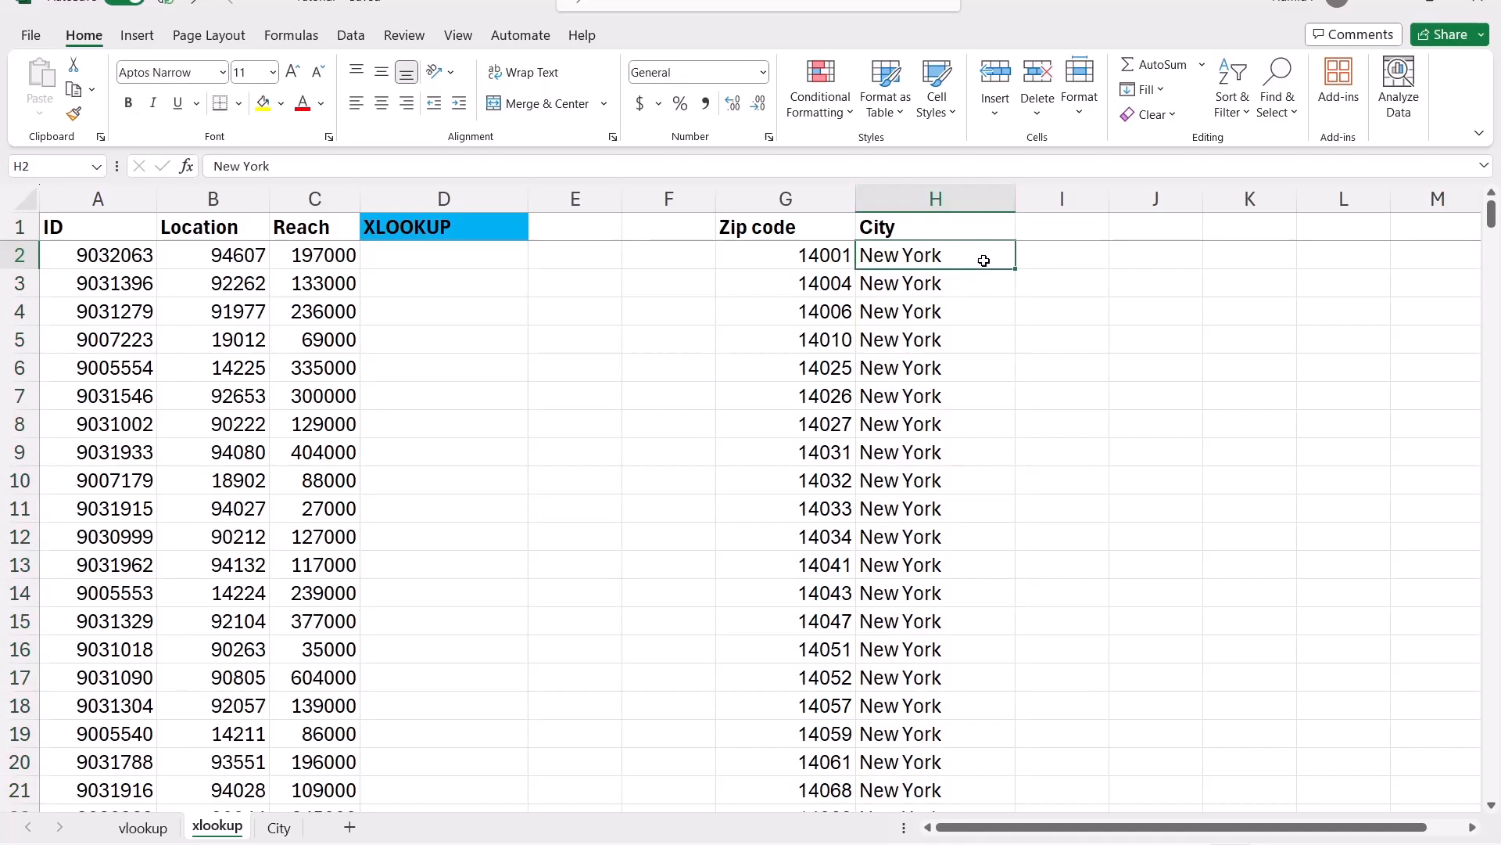
{"action": "left_click", "coordinate": [909, 197]}
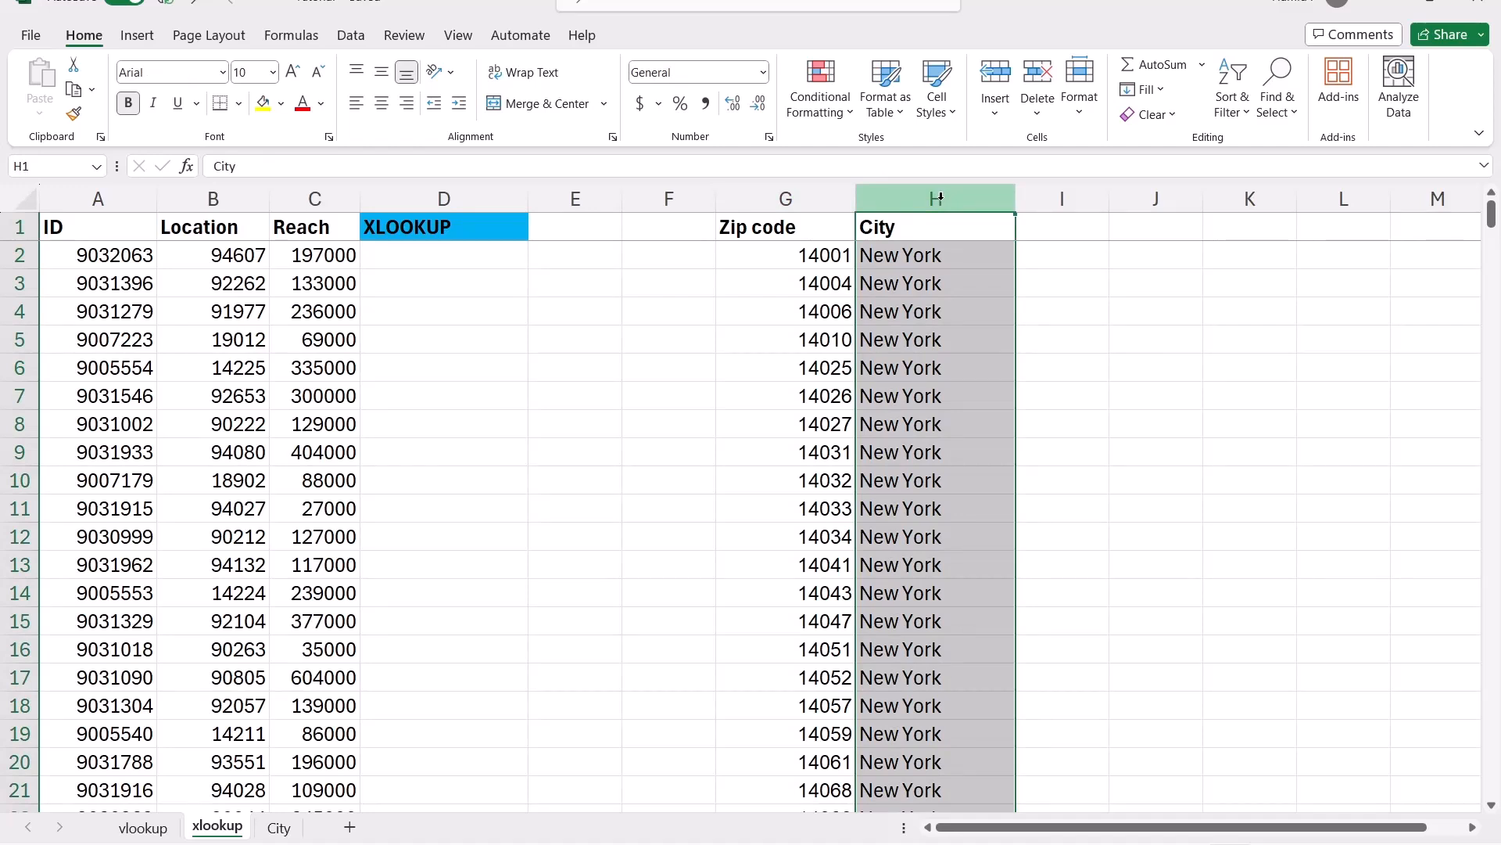
{"action": "key", "text": "ctrl+c"}
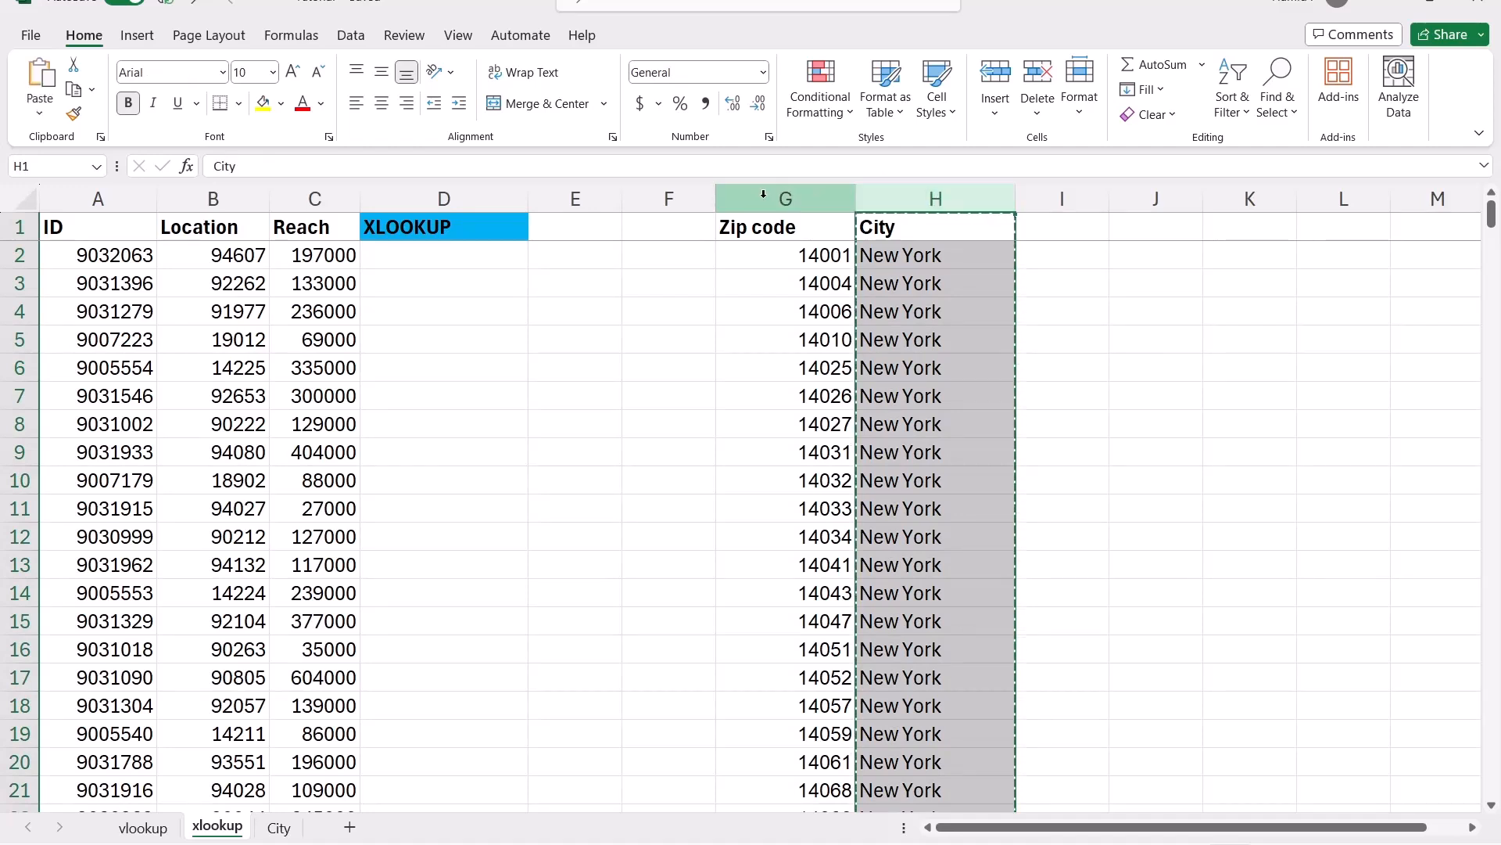
{"action": "right_click", "coordinate": [669, 197]}
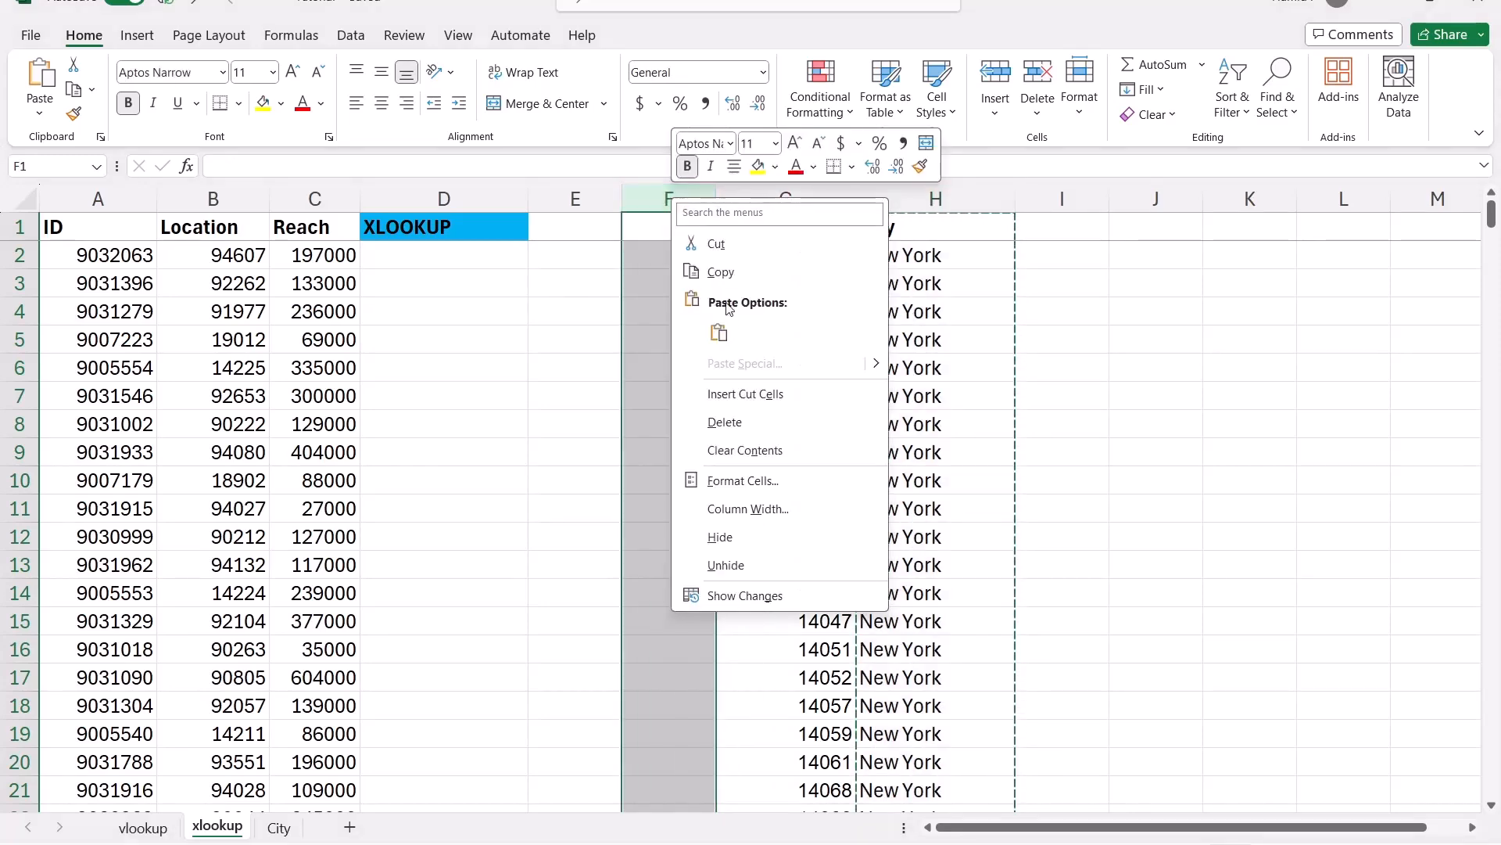
{"action": "left_click", "coordinate": [751, 392]}
{"action": "left_click", "coordinate": [821, 285]}
{"action": "left_click_drag", "start_coordinate": [716, 227], "coordinate": [895, 227]}
{"action": "left_click", "coordinate": [1119, 275]}
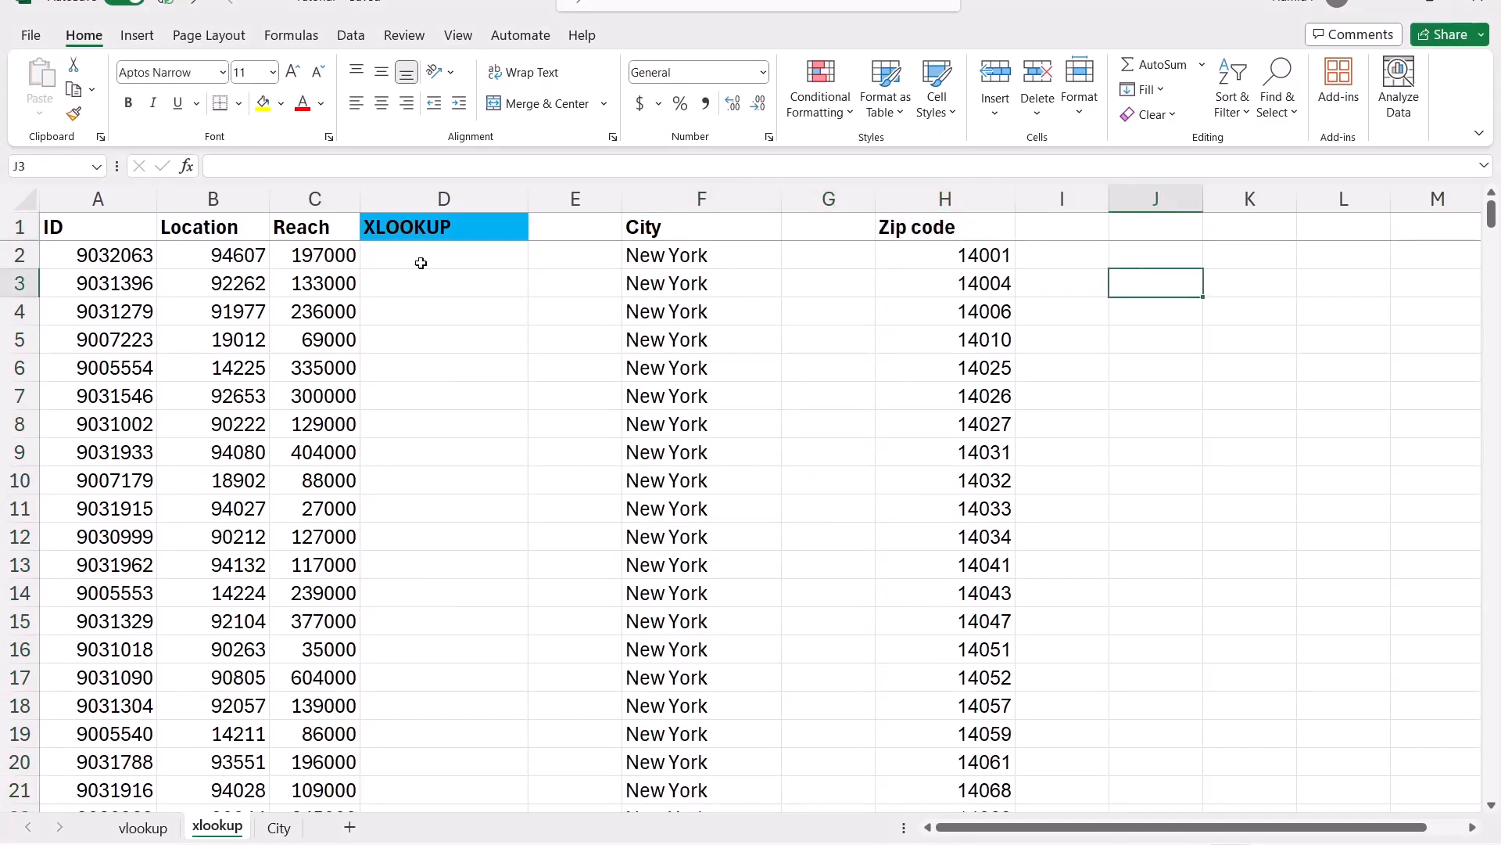
Step: Enter an XLOOKUP formula in D2 with B2 as lookup value, H:H as lookup array and F:F as return array
{"action": "left_click", "coordinate": [438, 257]}
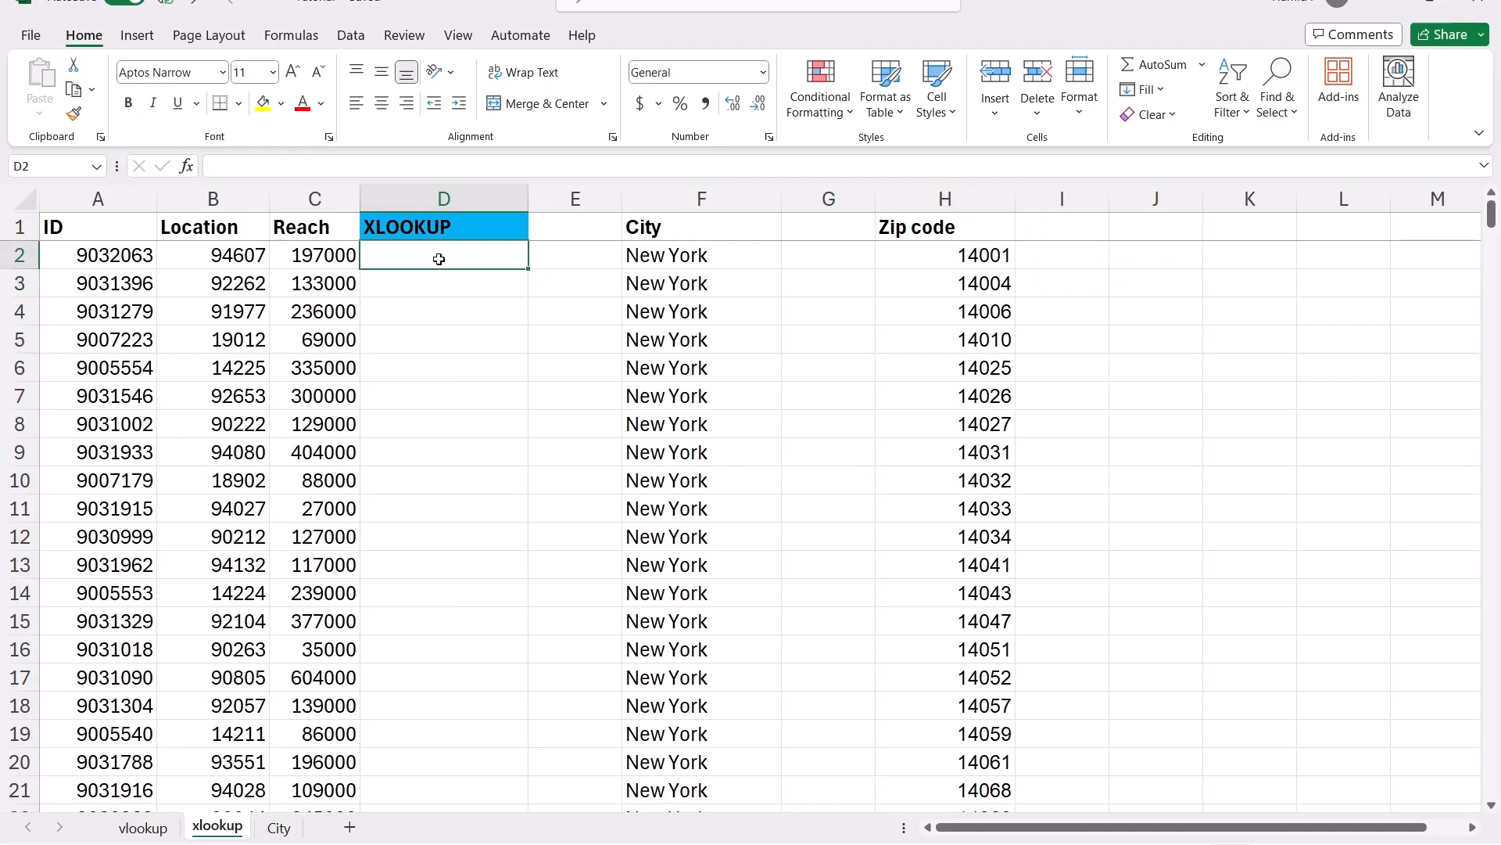
{"action": "type", "text": "=xl"}
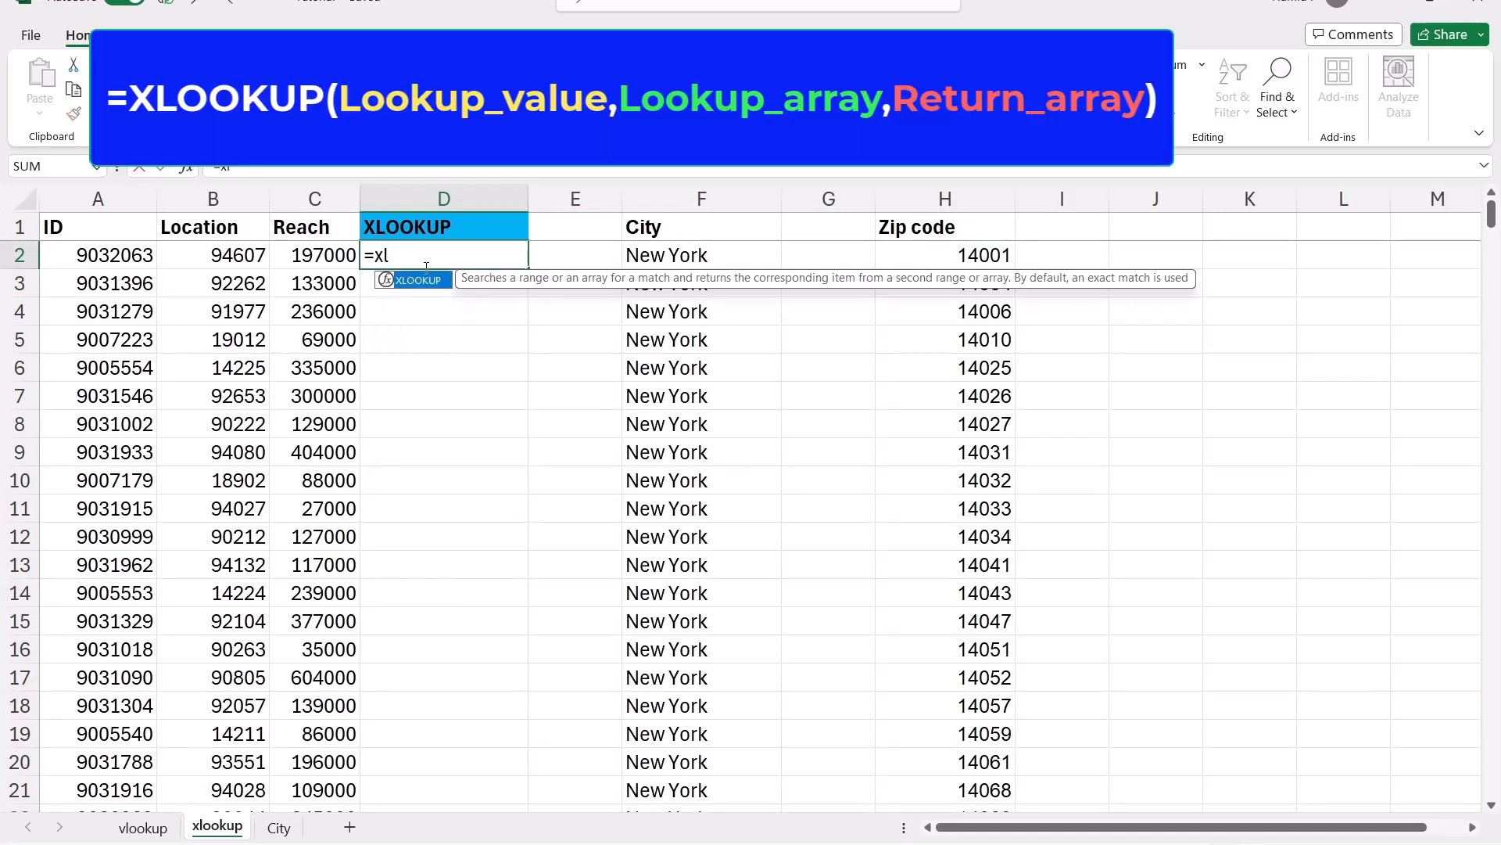
{"action": "double_click", "coordinate": [429, 280]}
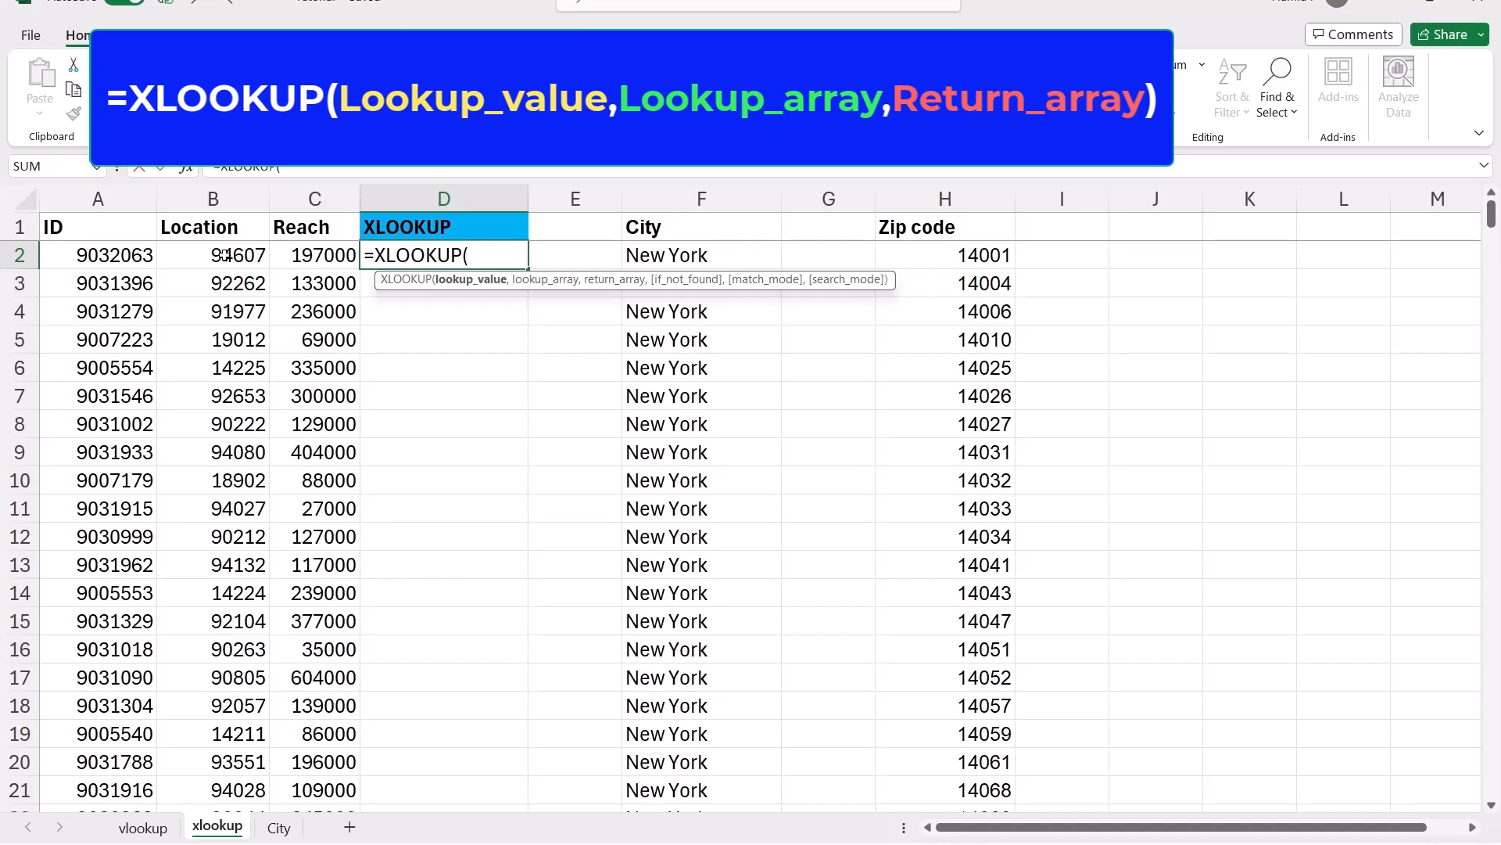
{"action": "left_click", "coordinate": [225, 255]}
{"action": "type", "text": ","}
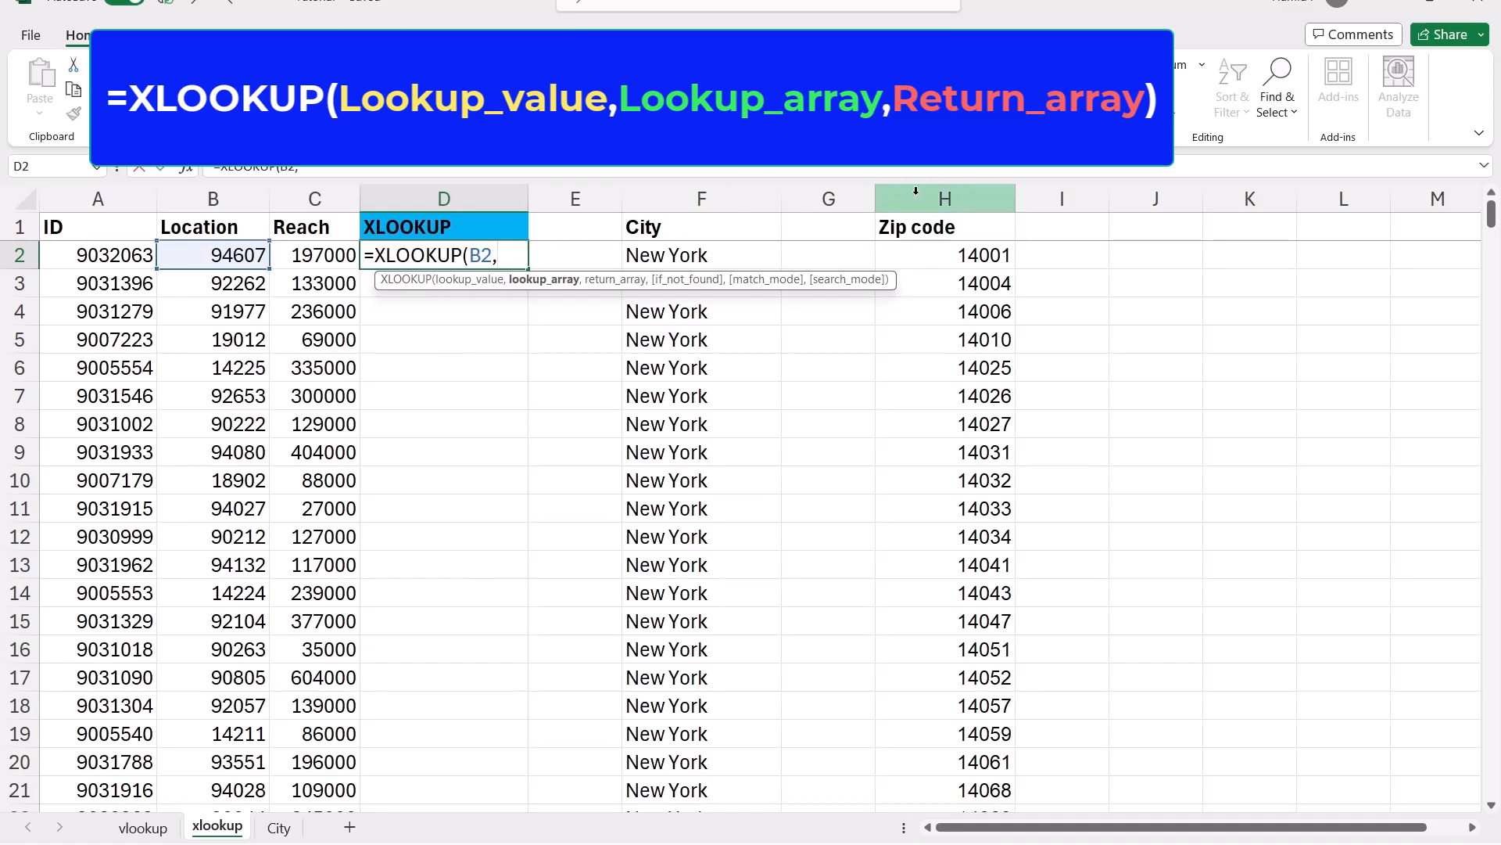
{"action": "left_click", "coordinate": [972, 193]}
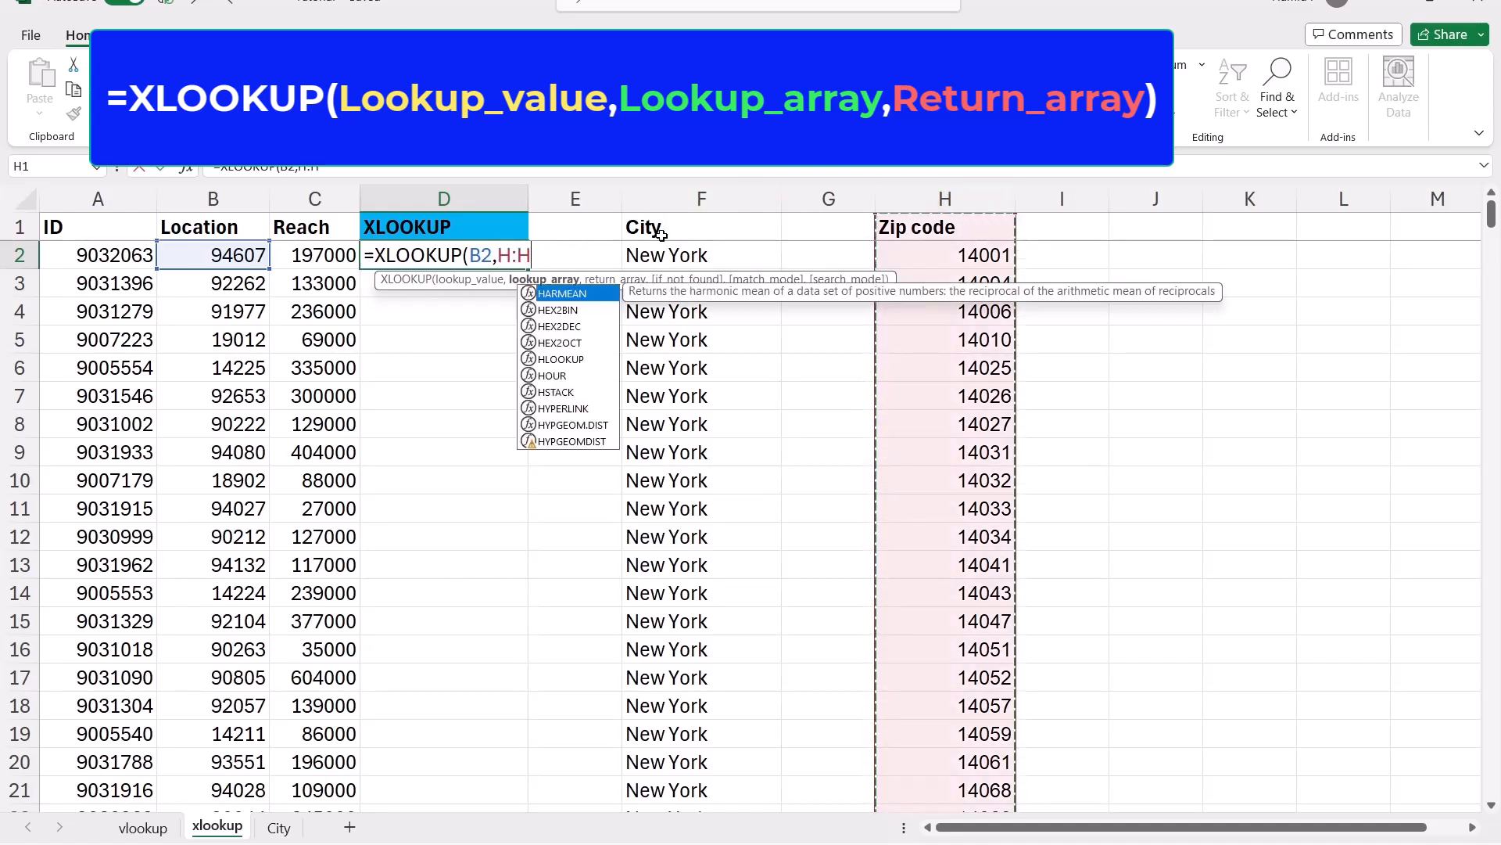
{"action": "type", "text": ","}
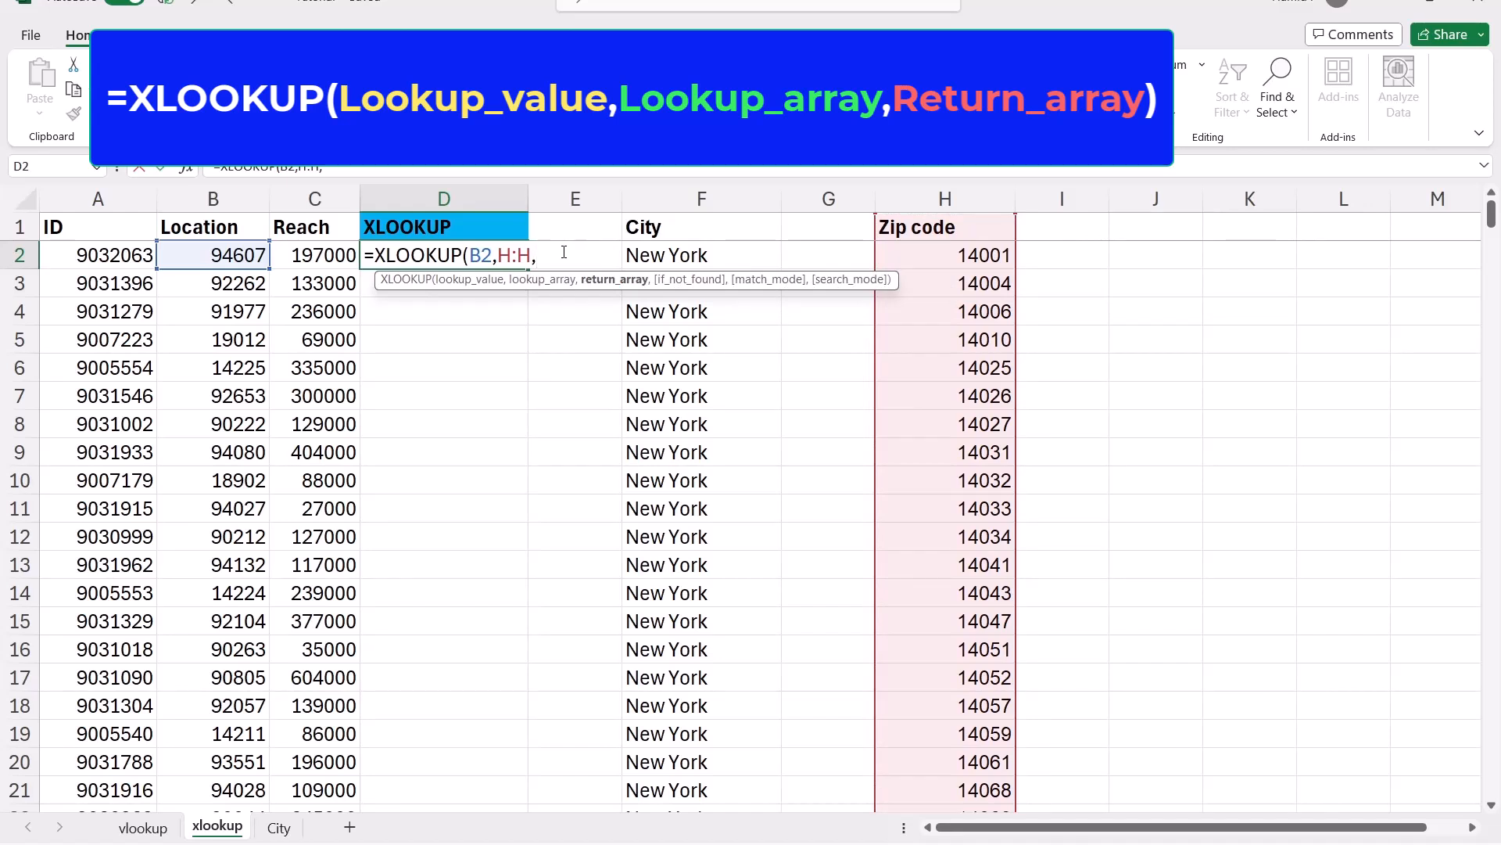
{"action": "left_click", "coordinate": [704, 198]}
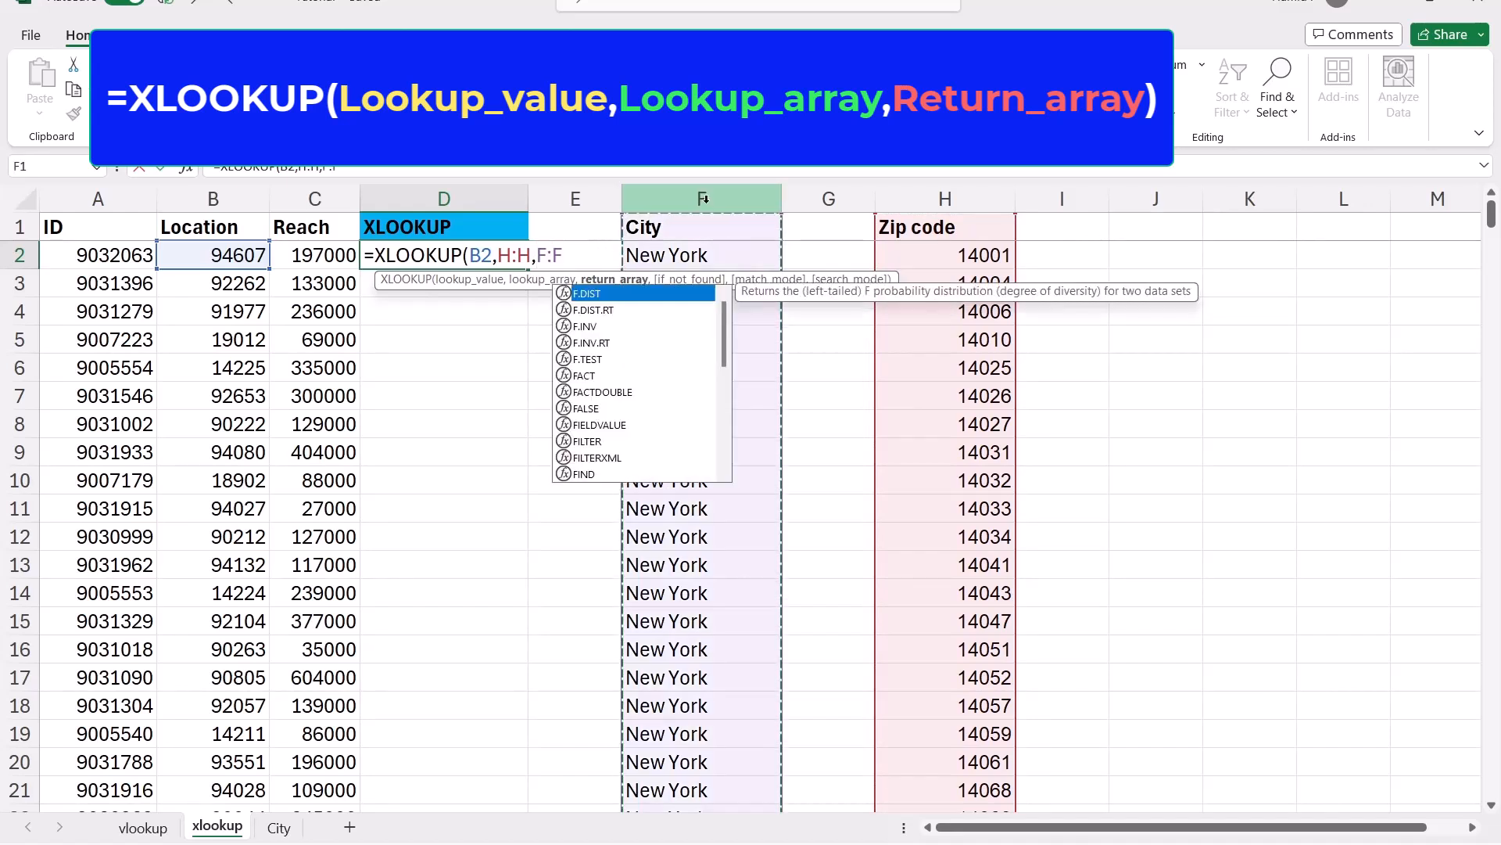
{"action": "type", "text": ")"}
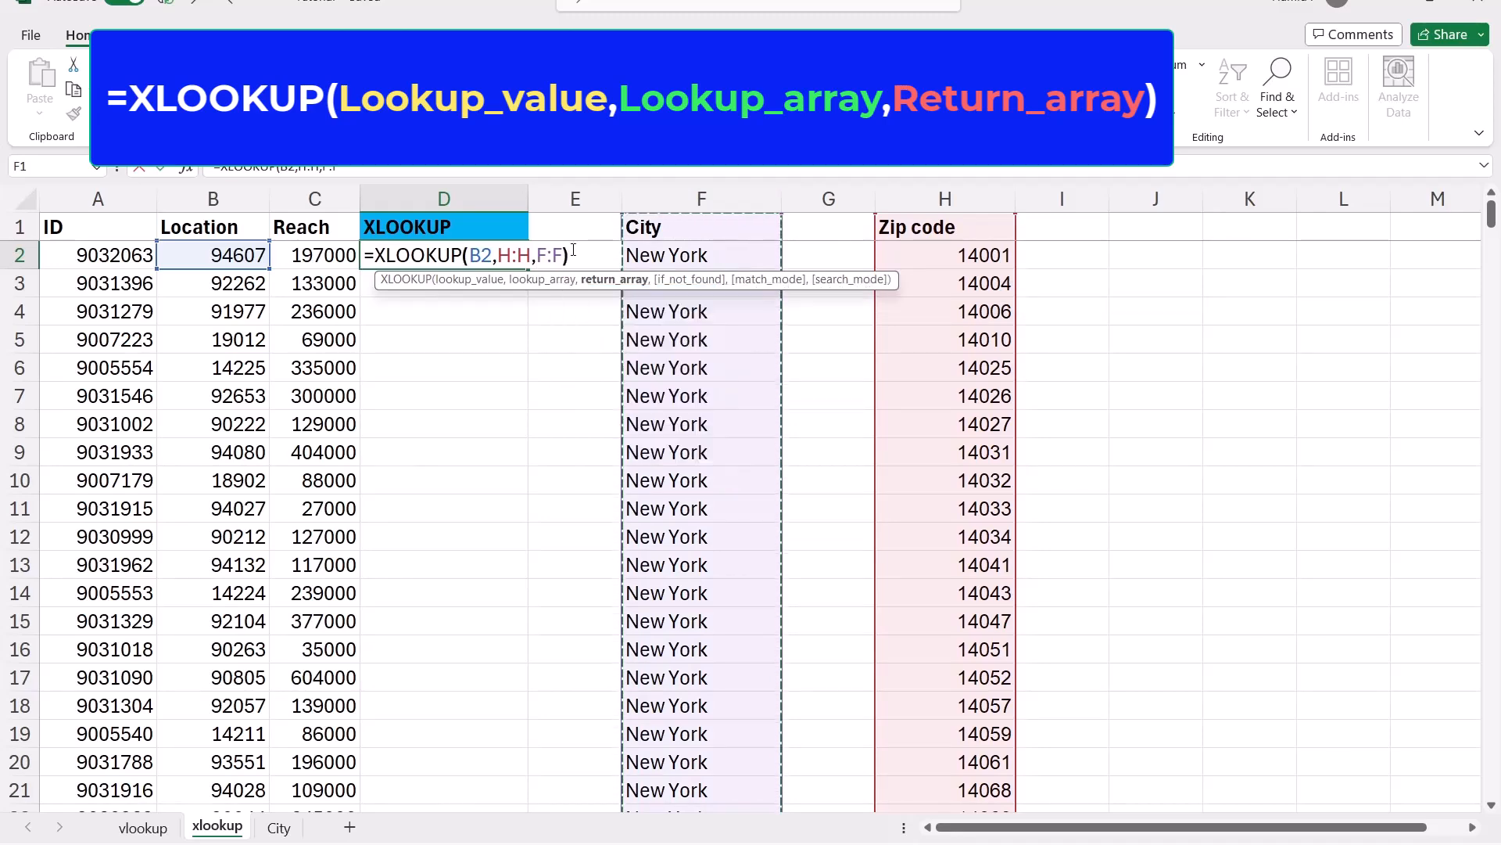
{"action": "key", "text": "Return"}
Step: Fill the D2 XLOOKUP formula down column D
{"action": "left_click", "coordinate": [503, 256]}
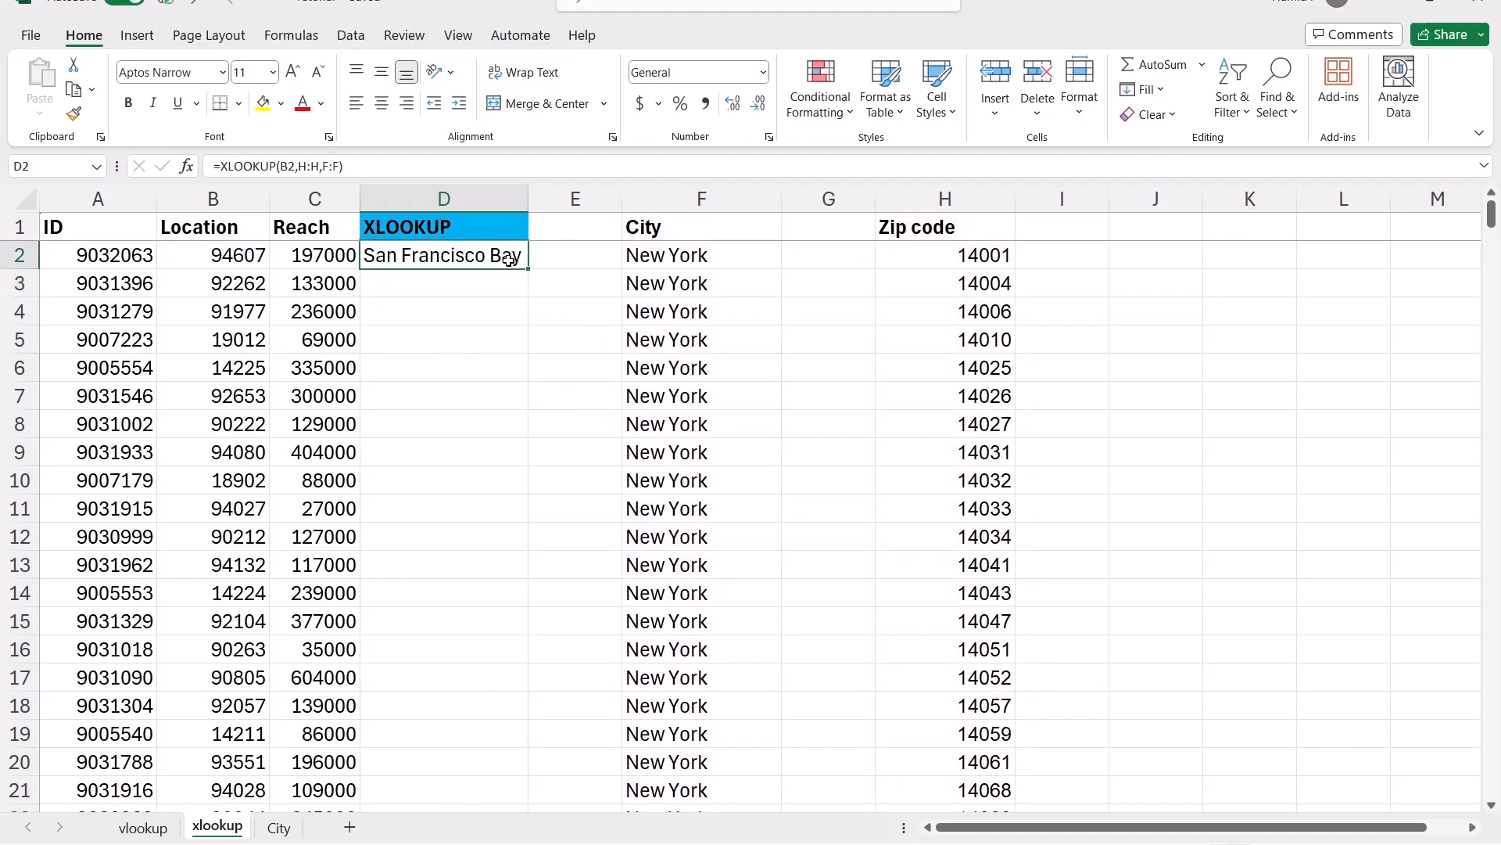
{"action": "double_click", "coordinate": [529, 269]}
{"action": "left_click", "coordinate": [429, 582]}
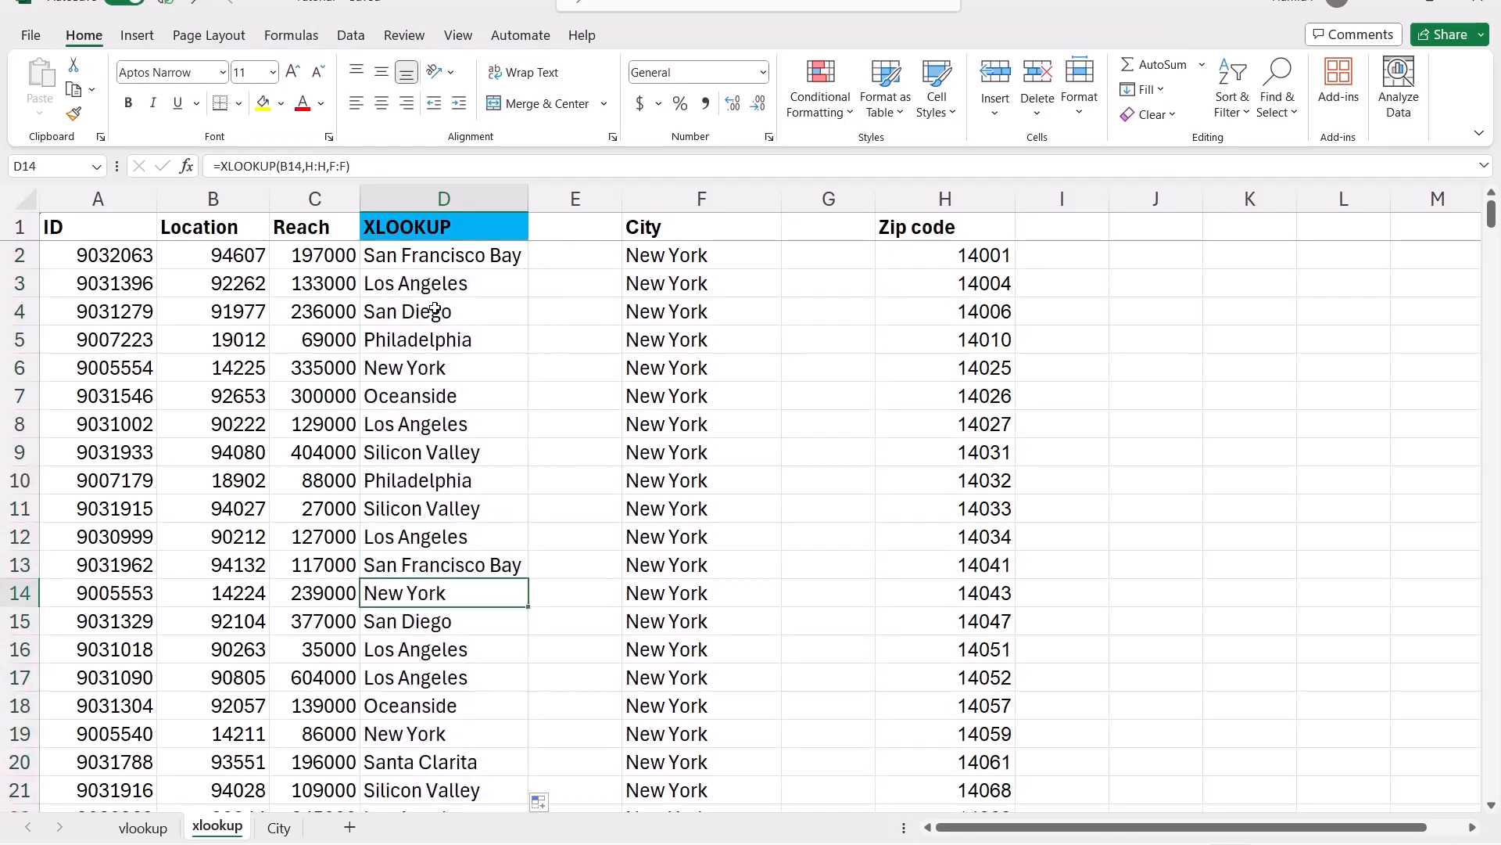
Step: Compare the XLOOKUP results in column D with the cities returned on the vlookup sheet
{"action": "left_click", "coordinate": [148, 830]}
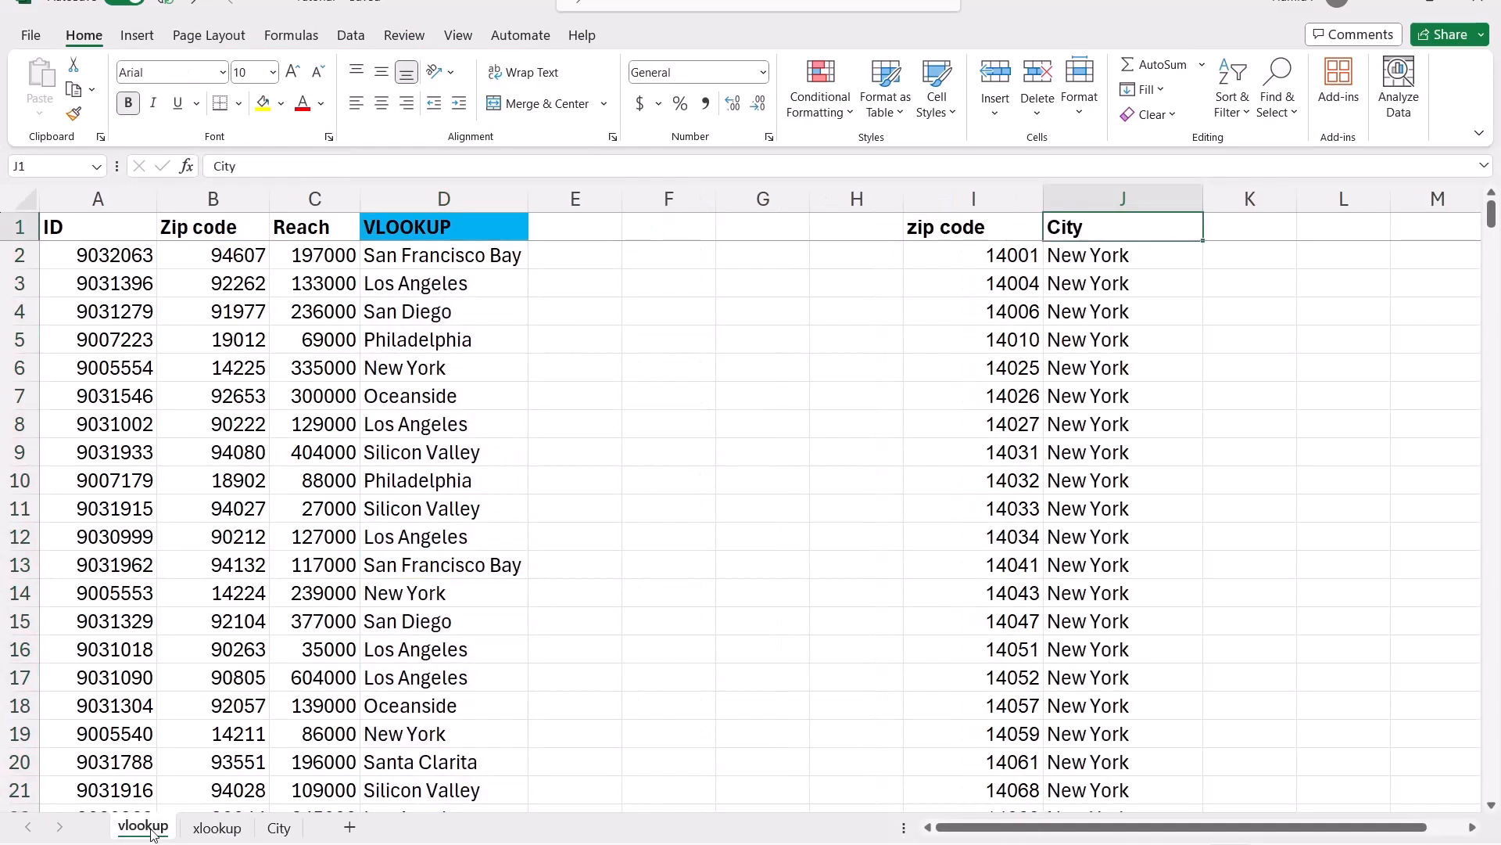
{"action": "left_click", "coordinate": [209, 827]}
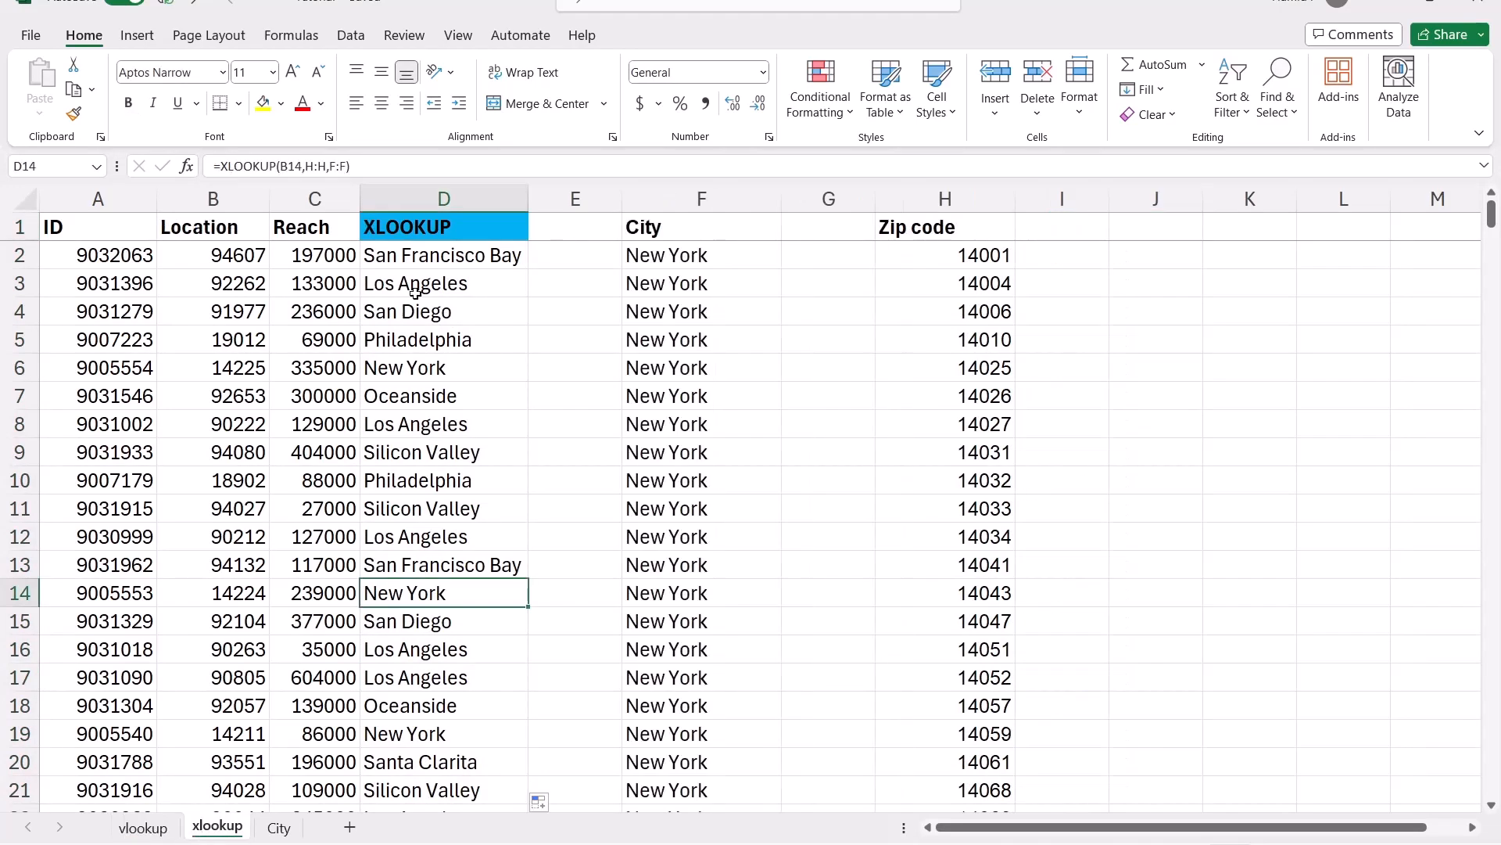
{"action": "left_click", "coordinate": [429, 200]}
{"action": "left_click", "coordinate": [439, 257]}
{"action": "left_click_drag", "start_coordinate": [440, 256], "coordinate": [434, 311]}
{"action": "left_click", "coordinate": [427, 358]}
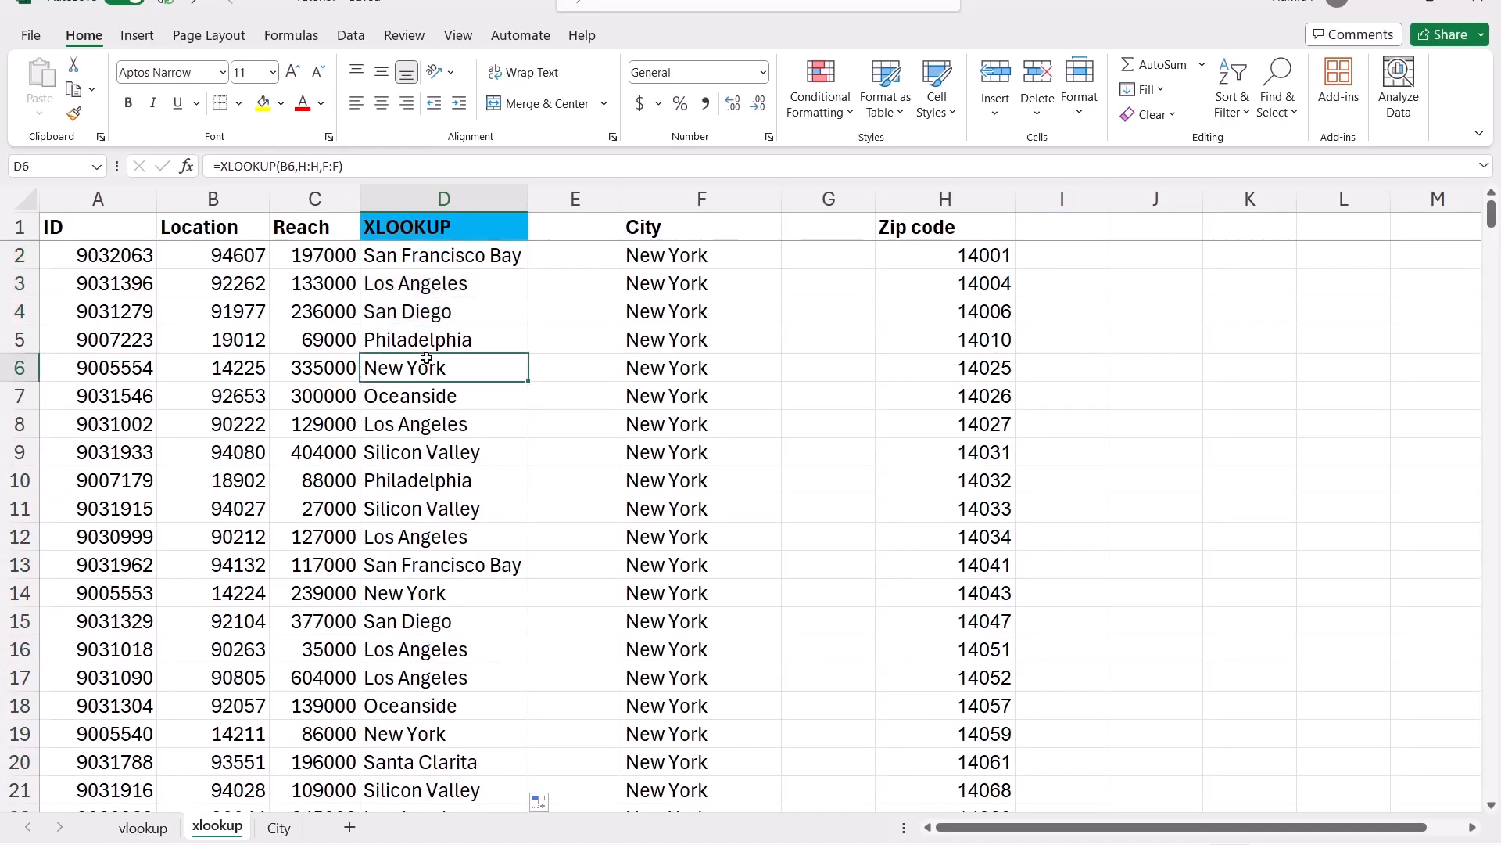
Step: Check the city in D4 by copying zip code 91977 from B4 and finding it in column H
{"action": "left_click", "coordinate": [224, 309]}
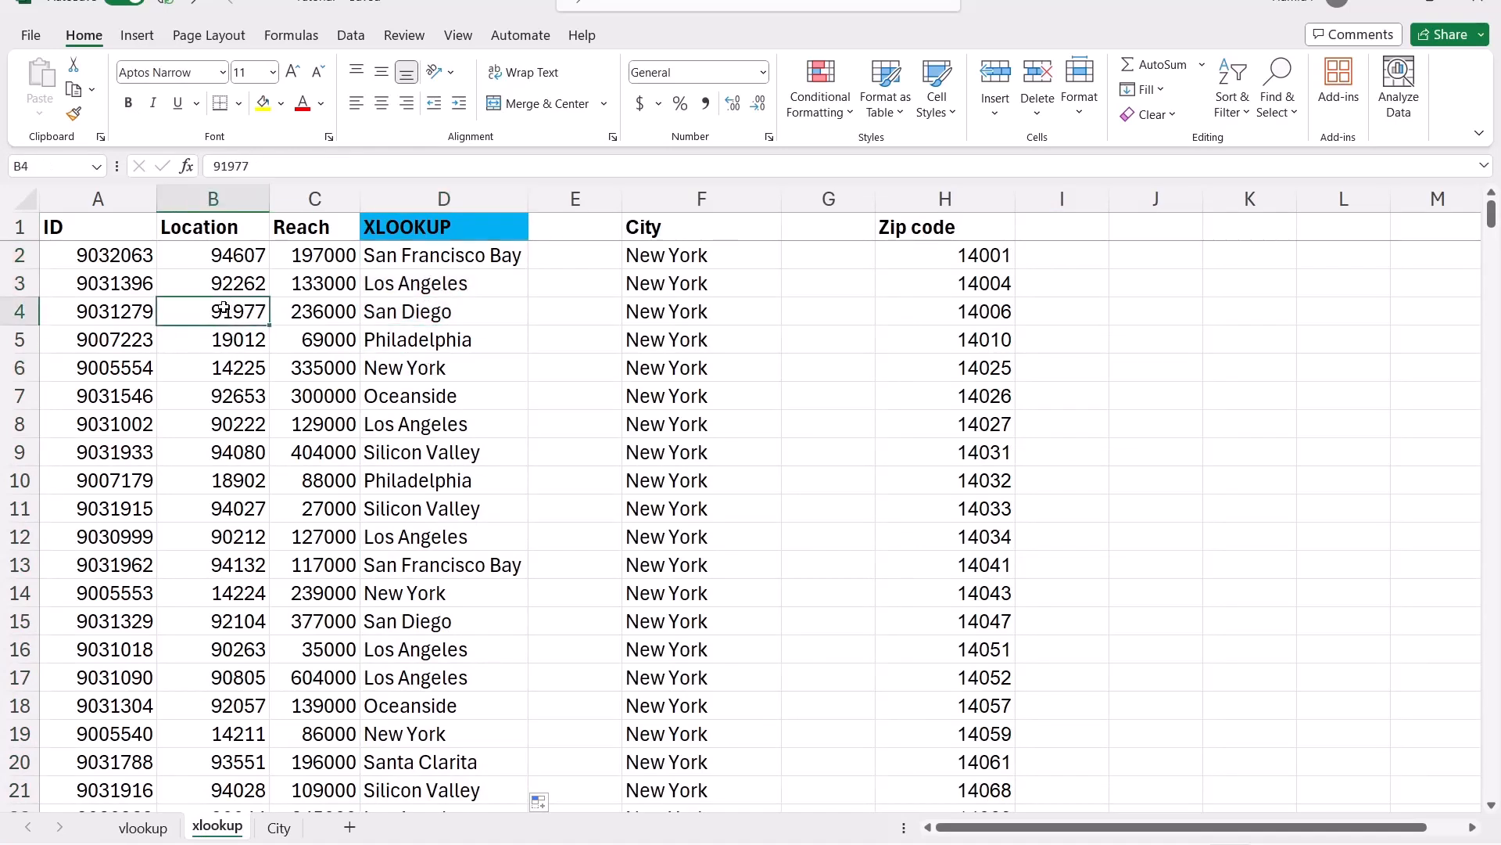
{"action": "double_click", "coordinate": [223, 309]}
{"action": "double_click", "coordinate": [234, 311]}
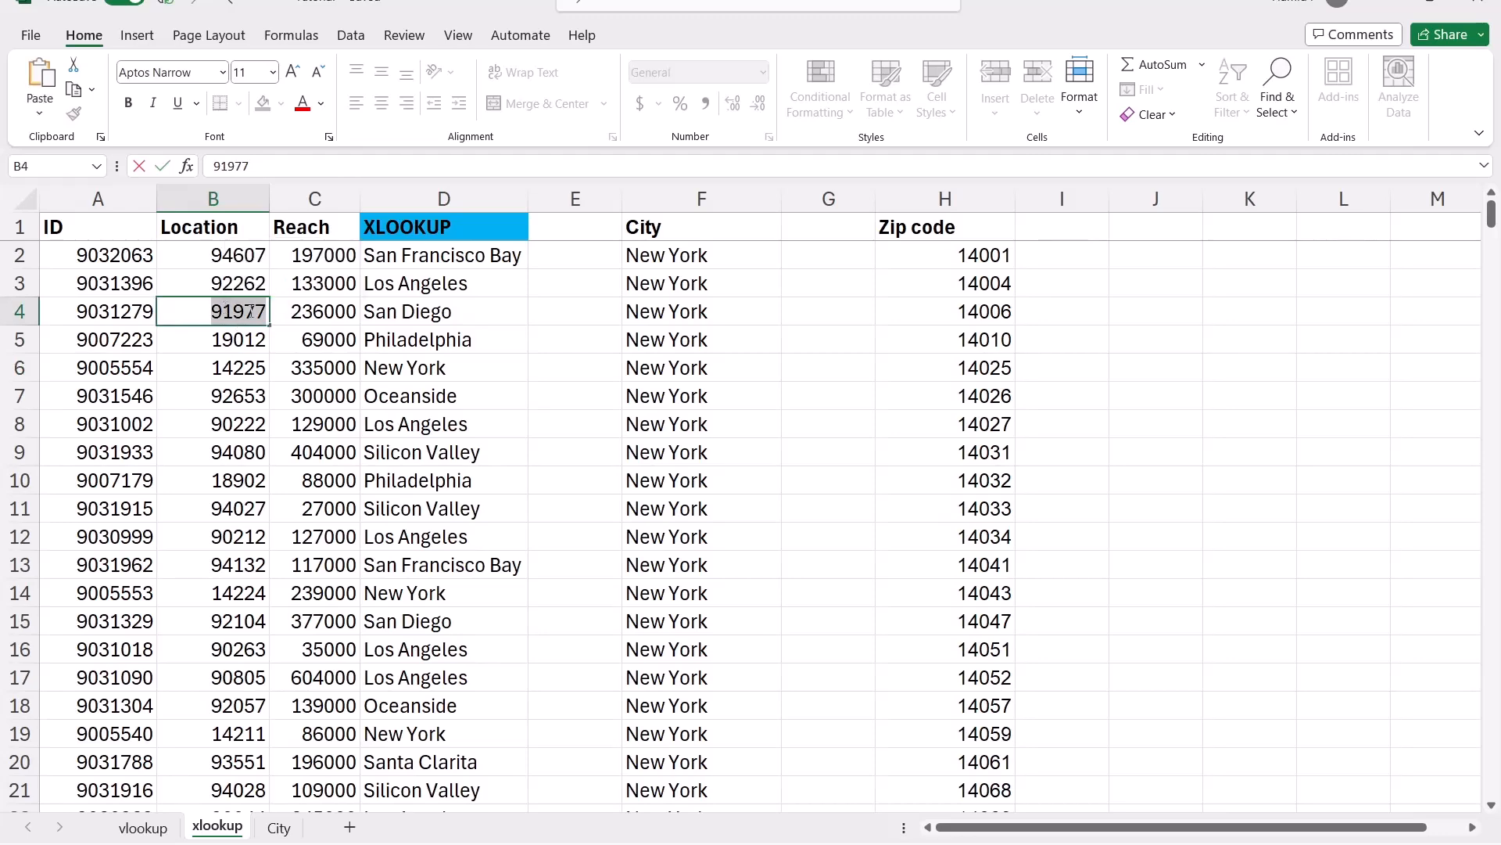
{"action": "left_click", "coordinate": [950, 200]}
{"action": "key", "text": "ctrl+f"}
{"action": "key", "text": "ctrl+v"}
{"action": "key", "text": "Return"}
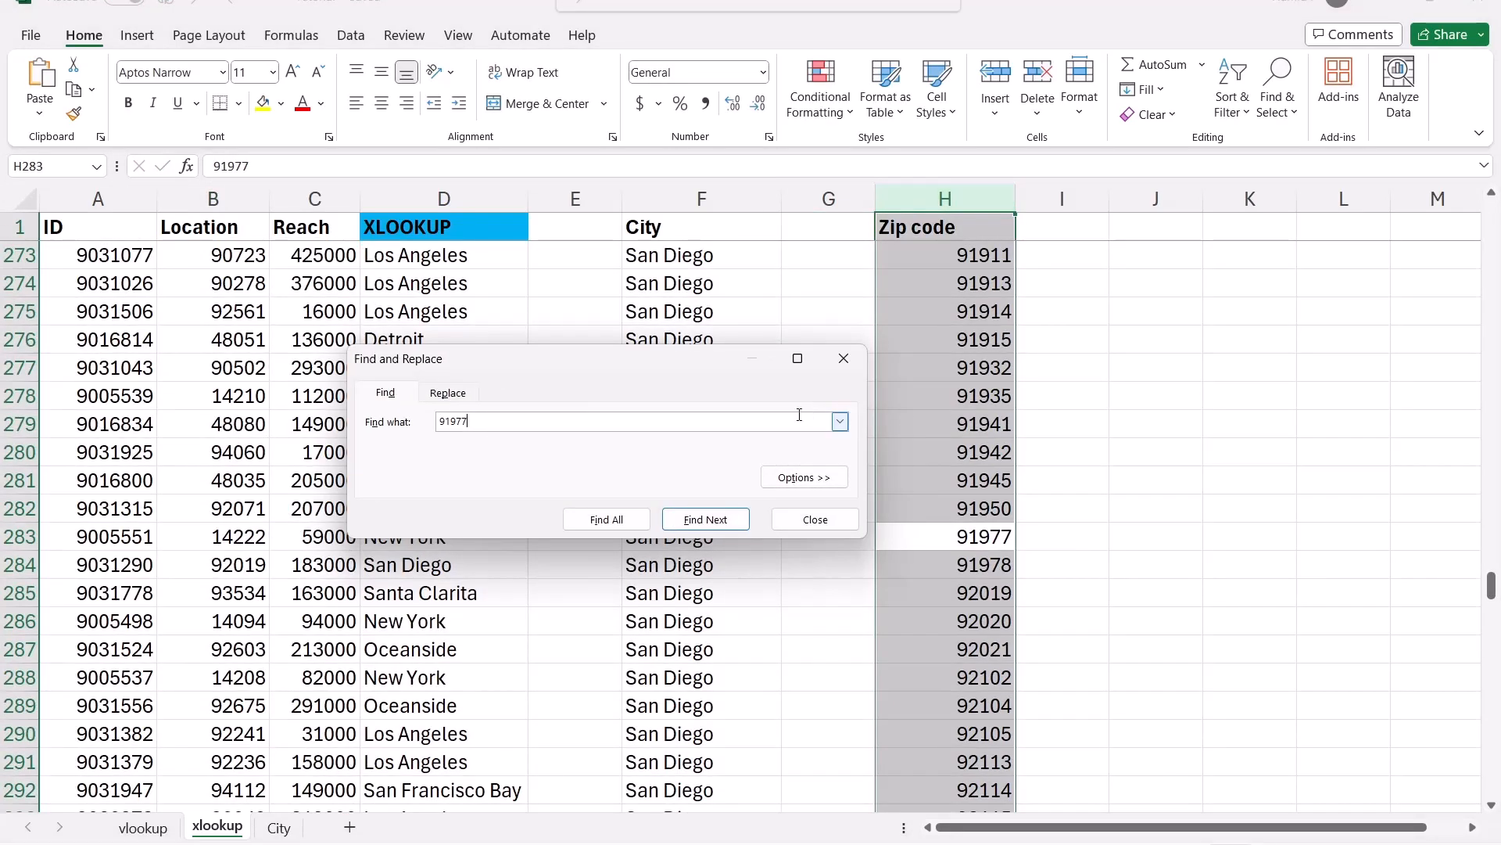
{"action": "left_click", "coordinate": [813, 517]}
{"action": "left_click_drag", "start_coordinate": [883, 535], "coordinate": [772, 538]}
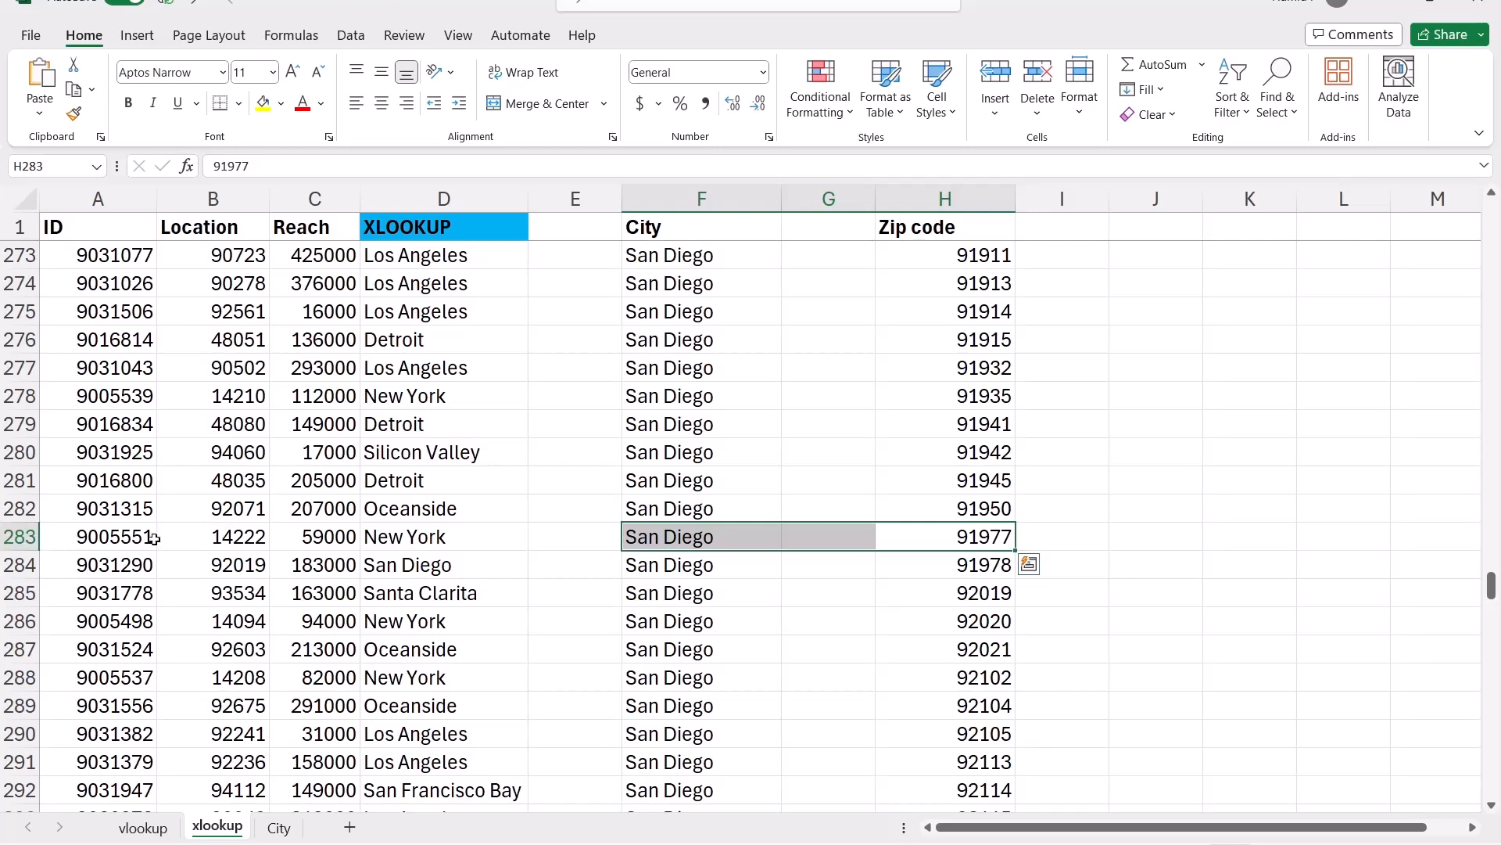
Step: Check the city in D283 by copying zip code 14222 from B283 and finding it in column H
{"action": "left_click", "coordinate": [197, 538]}
{"action": "left_click", "coordinate": [19, 537]}
{"action": "left_click", "coordinate": [231, 534]}
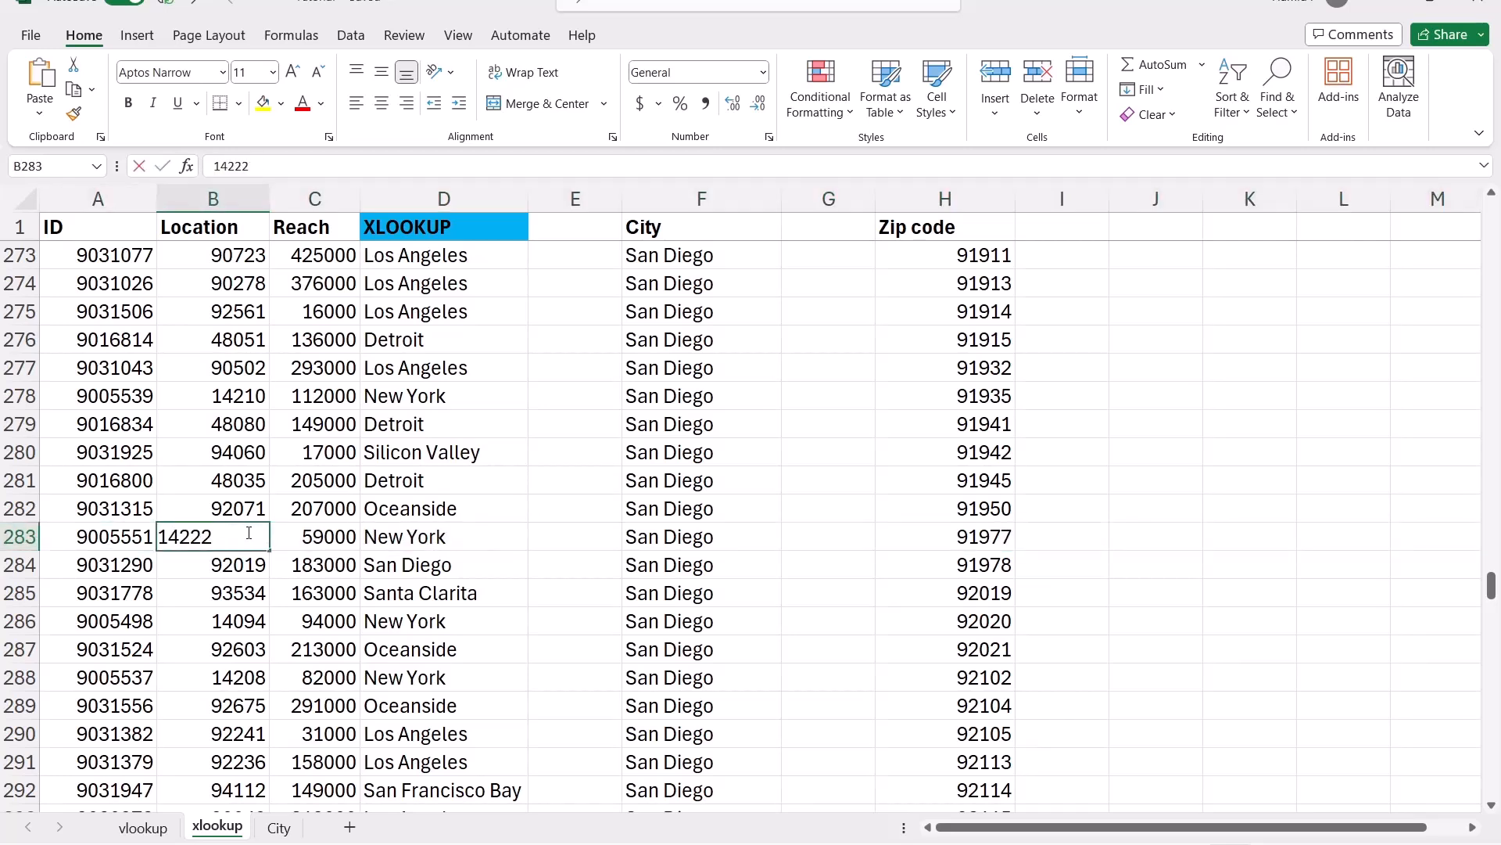
{"action": "double_click", "coordinate": [231, 531]}
{"action": "double_click", "coordinate": [231, 532]}
{"action": "key", "text": "ctrl+c"}
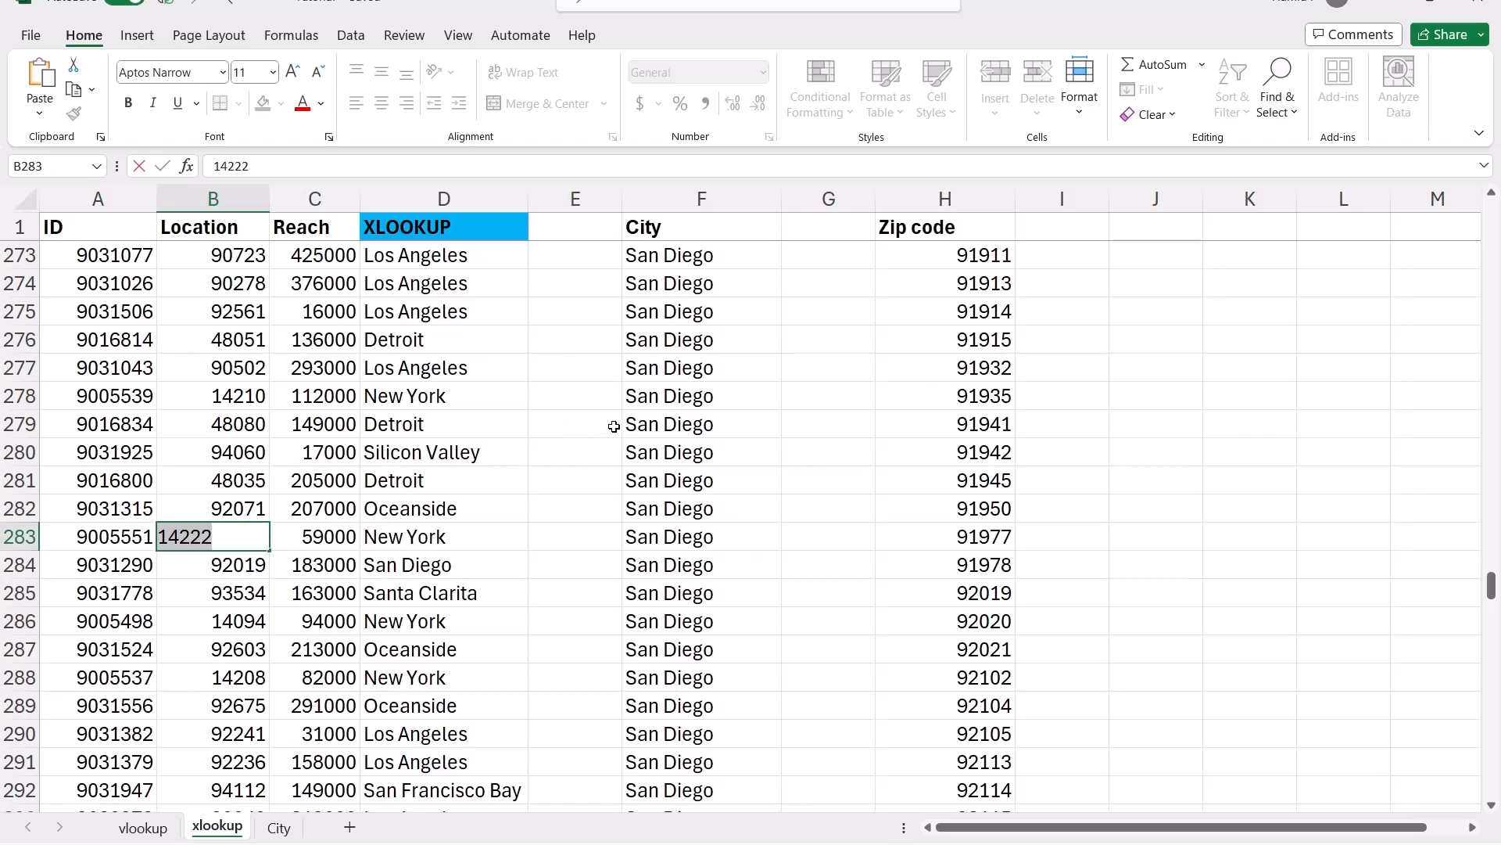
{"action": "left_click", "coordinate": [457, 534]}
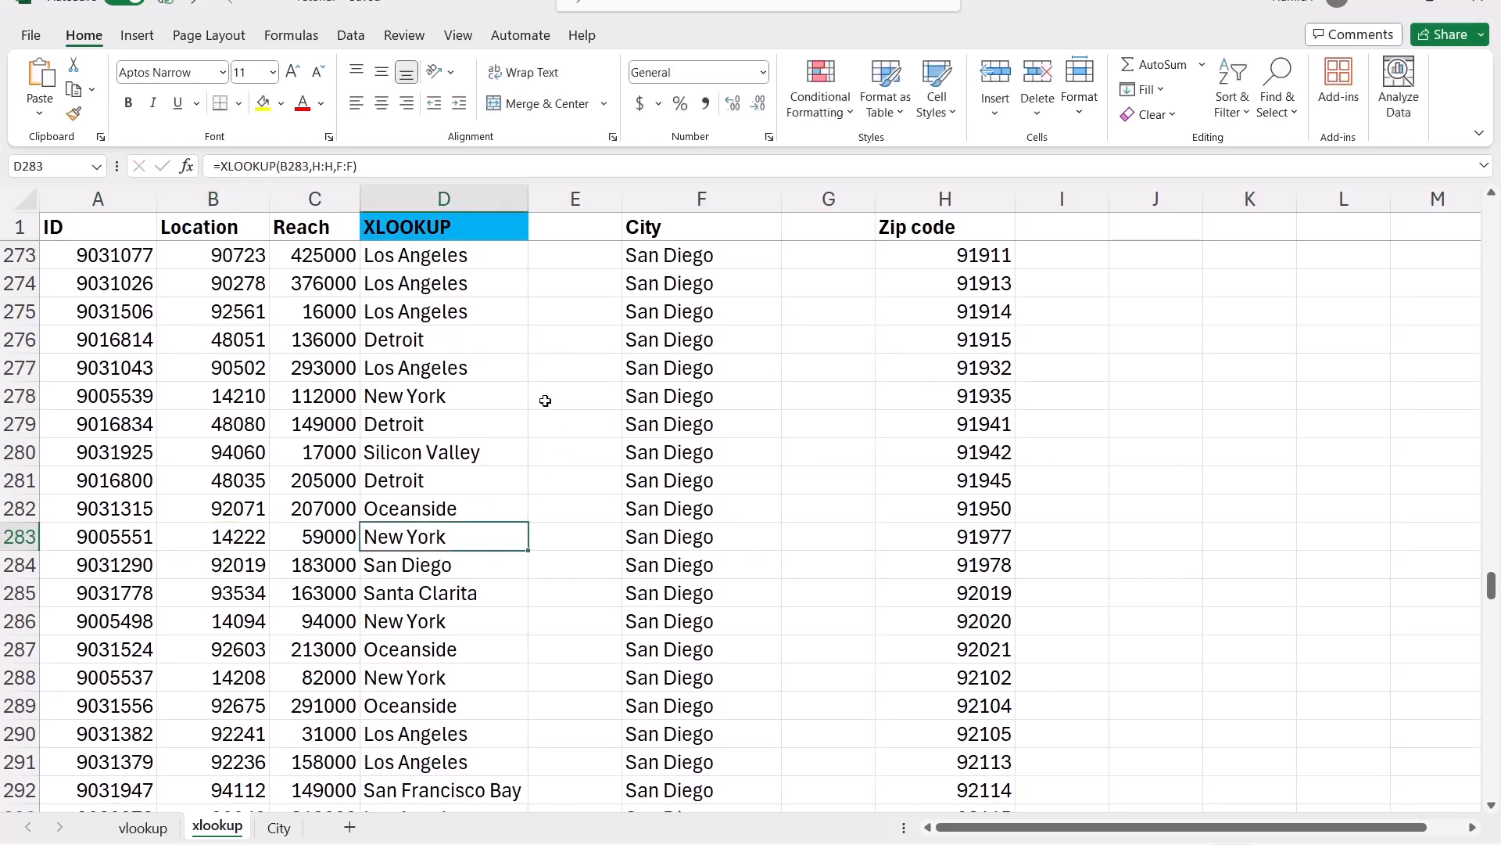
{"action": "left_click", "coordinate": [927, 191]}
{"action": "key", "text": "ctrl+f"}
{"action": "key", "text": "ctrl+v"}
{"action": "key", "text": "Return"}
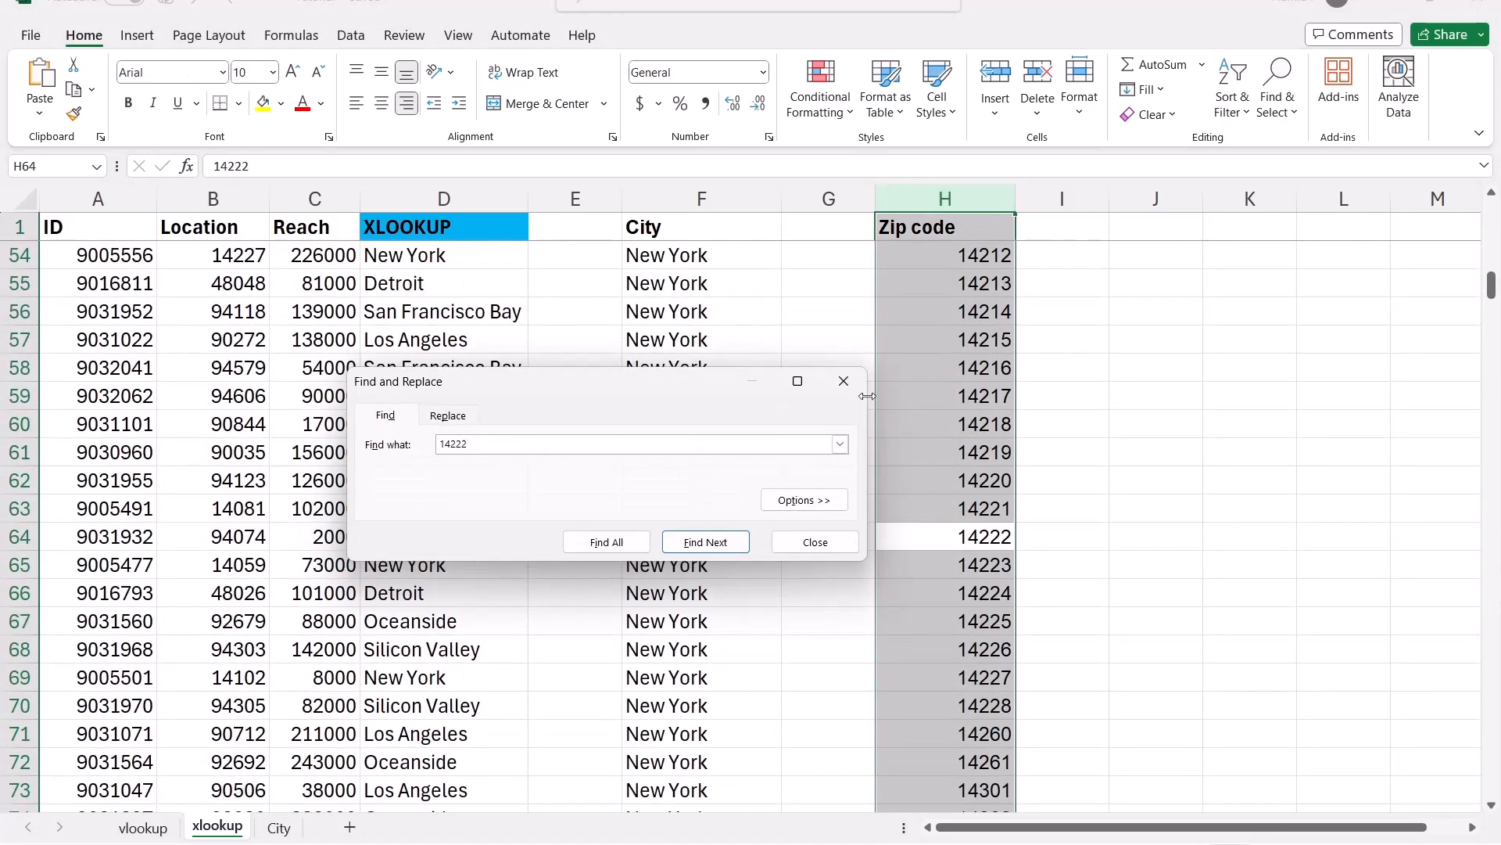
{"action": "left_click", "coordinate": [814, 541]}
{"action": "left_click_drag", "start_coordinate": [884, 537], "coordinate": [719, 542]}
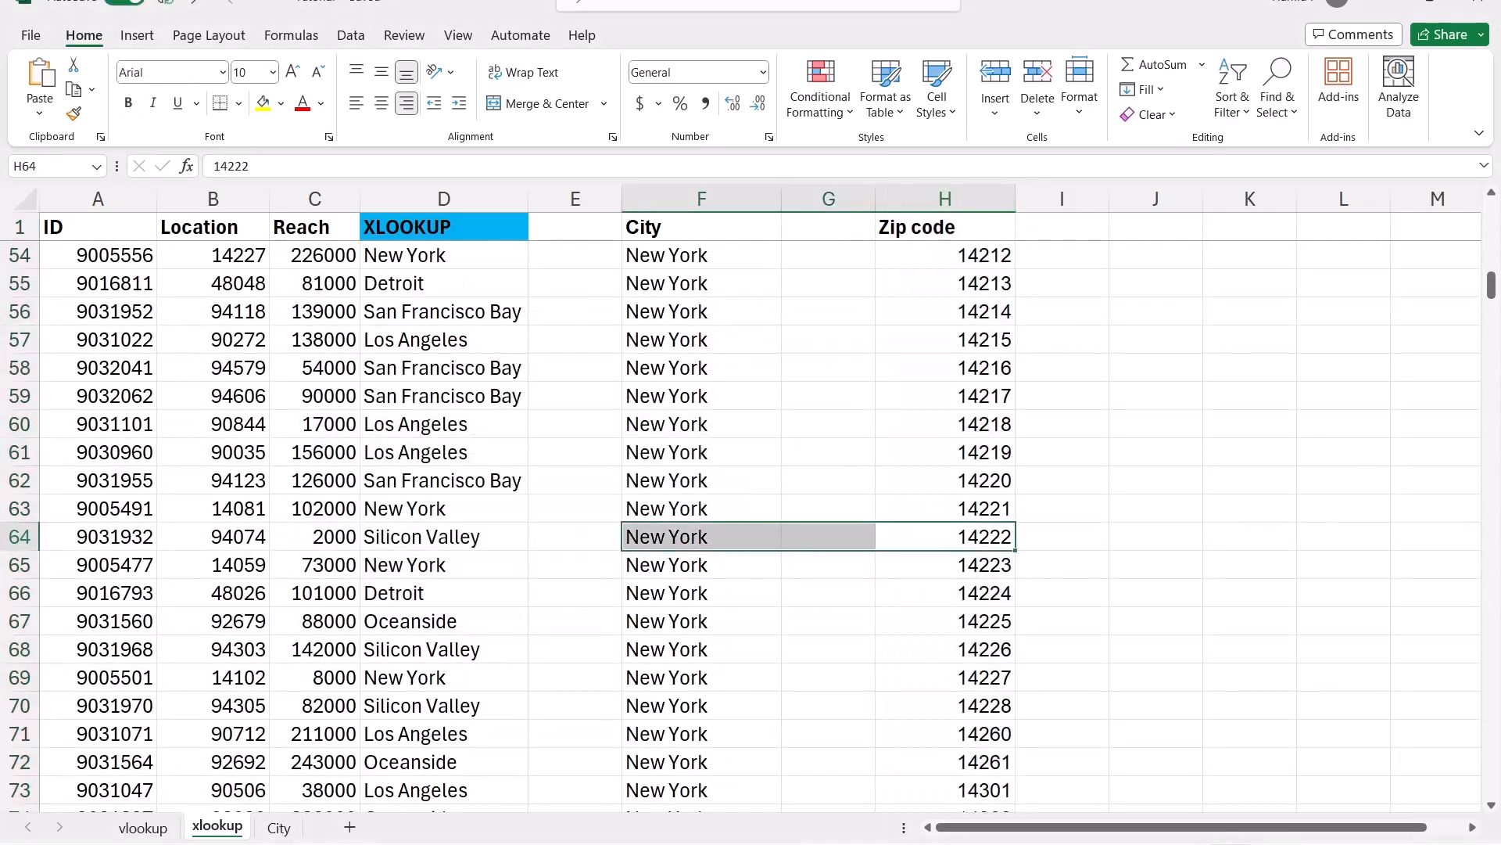
Step: Review the XLOOKUP formula in D2 against the City and Zip code column layout
{"action": "left_click_drag", "start_coordinate": [1492, 294], "coordinate": [1492, 219]}
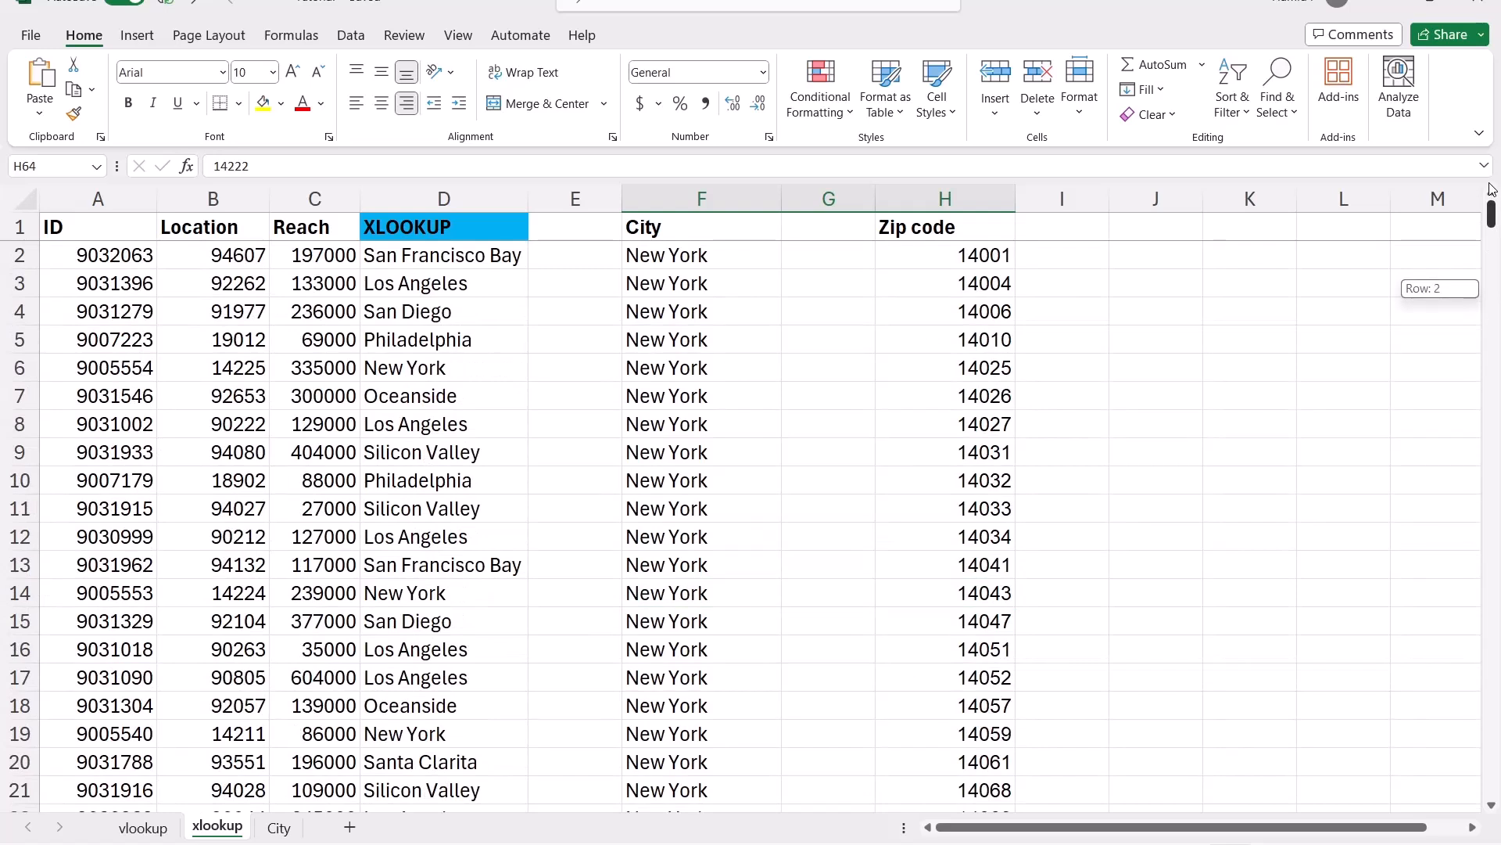
{"action": "left_click", "coordinate": [434, 256]}
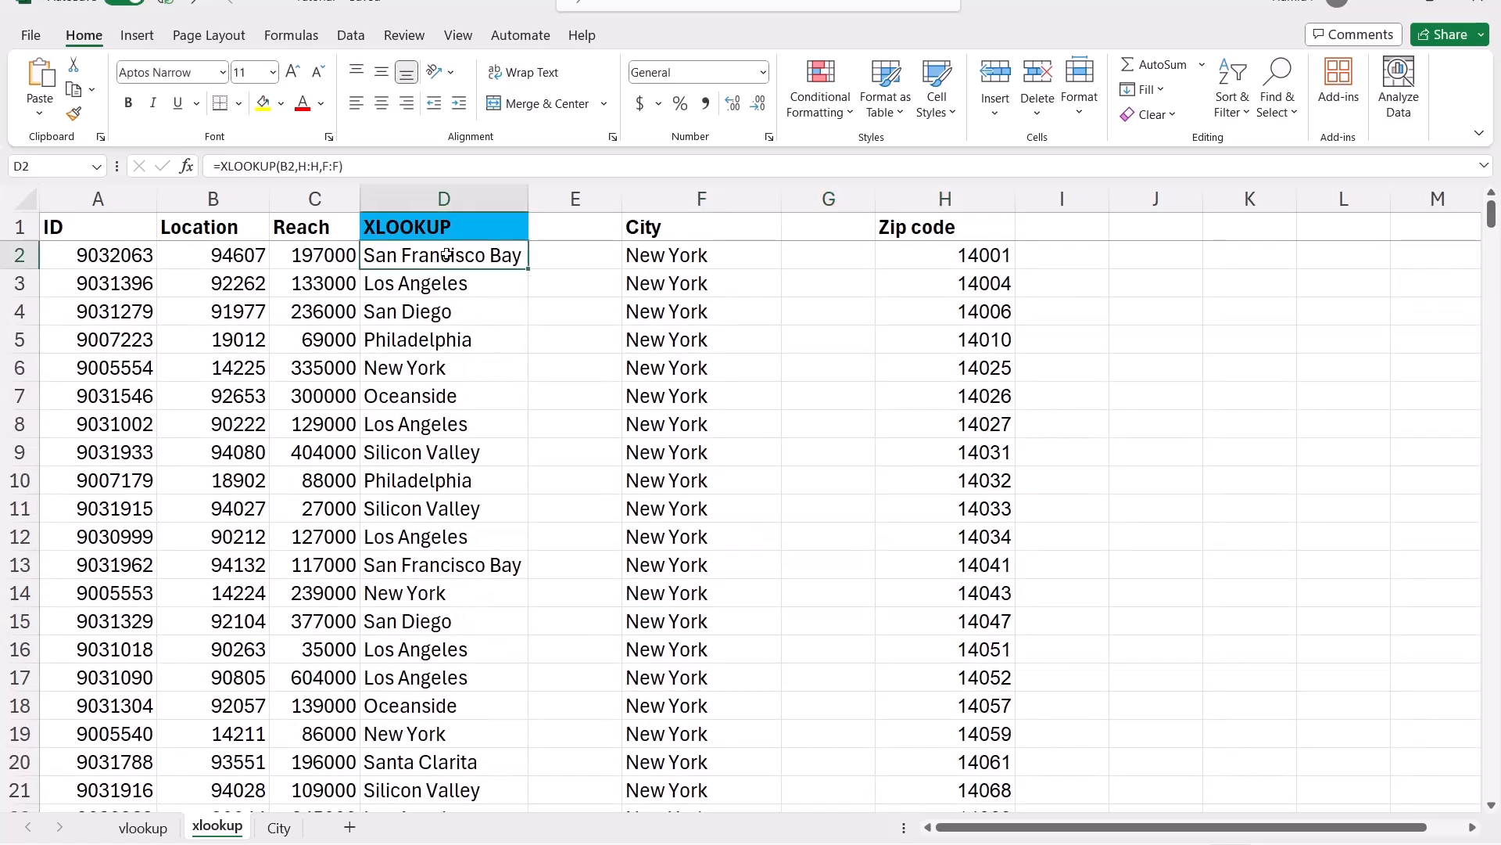
{"action": "left_click", "coordinate": [812, 225]}
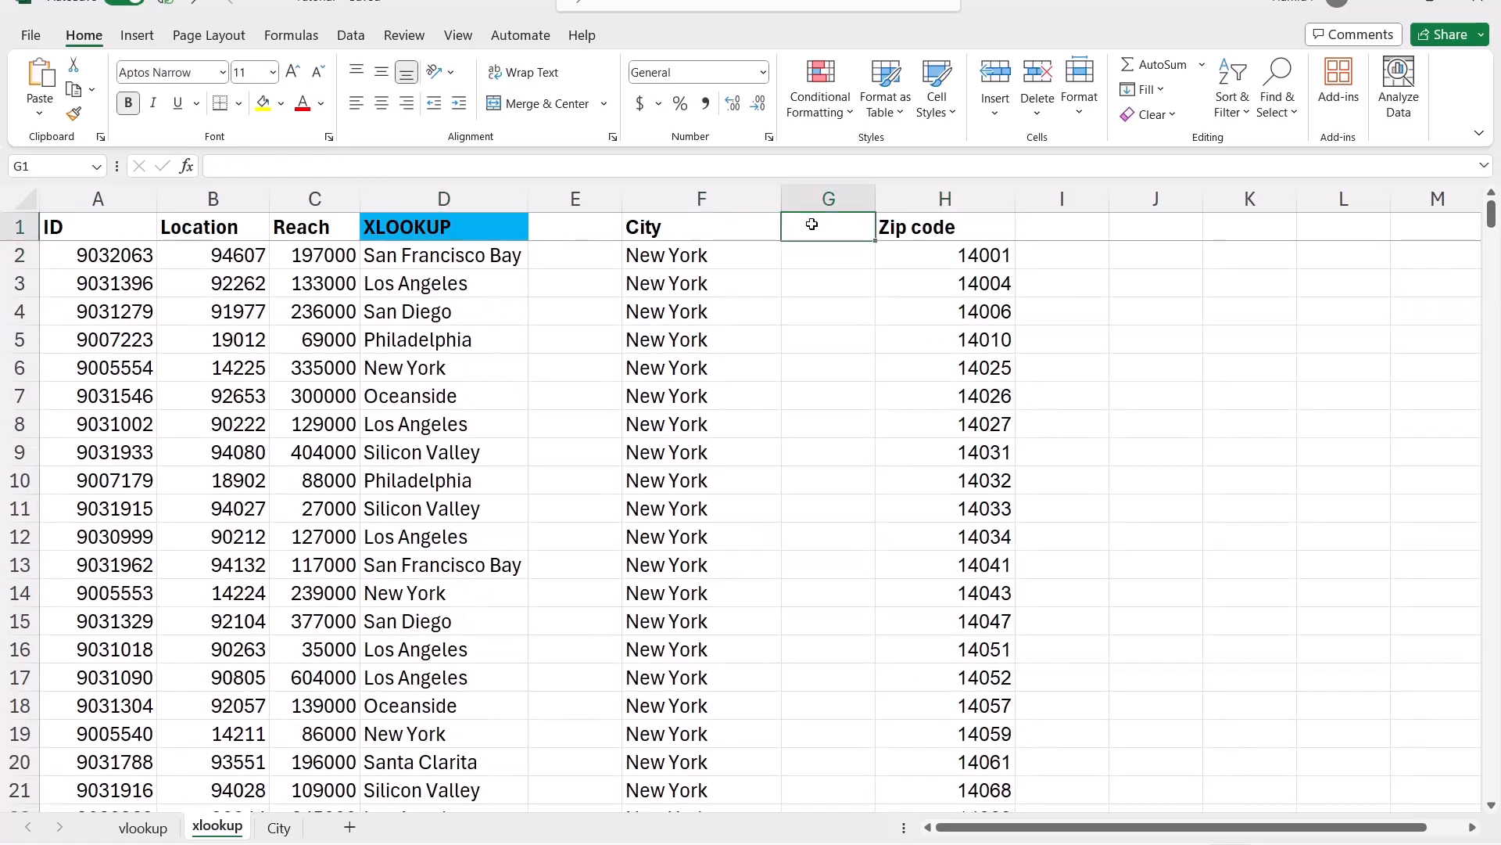